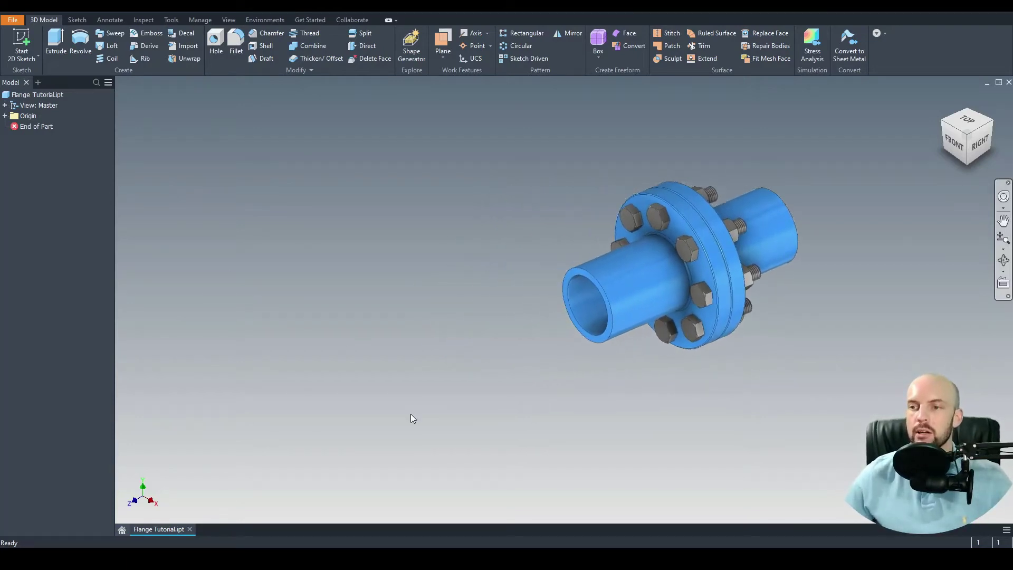
# - Start a new 2D sketch in the empty Flange Tutorial part
pyautogui.click(23, 40)
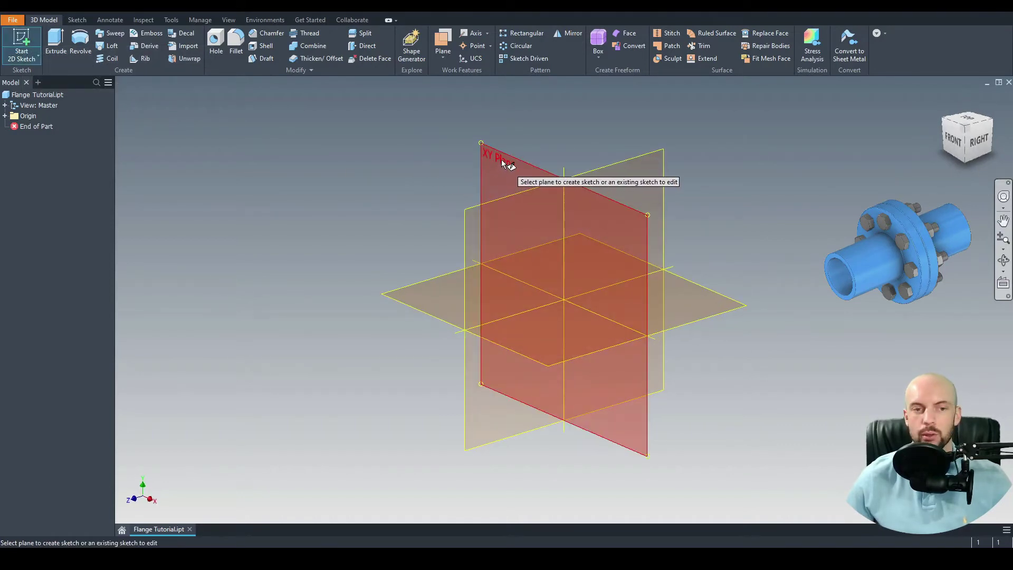
# - On the XY plane, draw a 165 mm circle centred at the origin
pyautogui.click(501, 164)
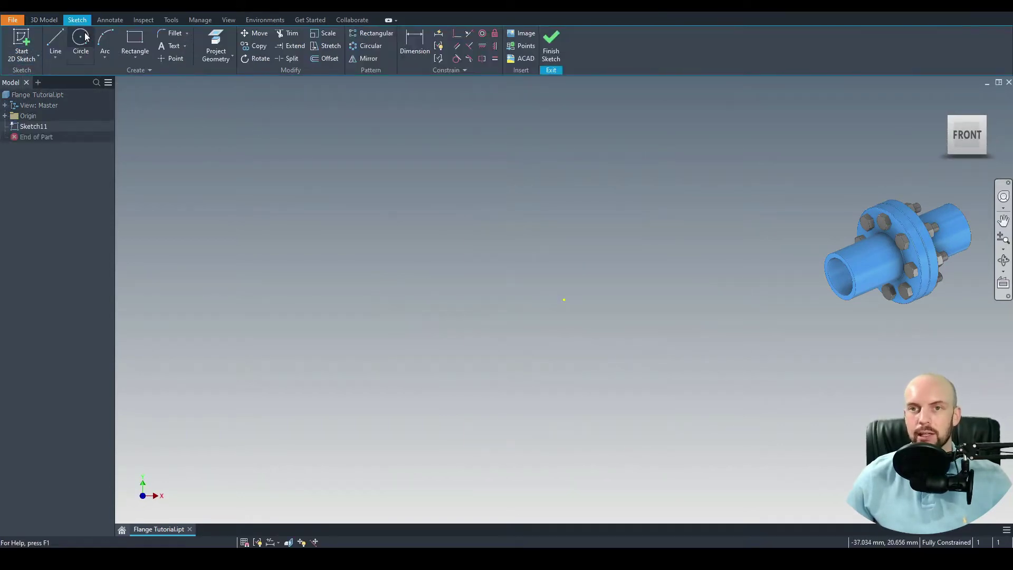
pyautogui.click(84, 33)
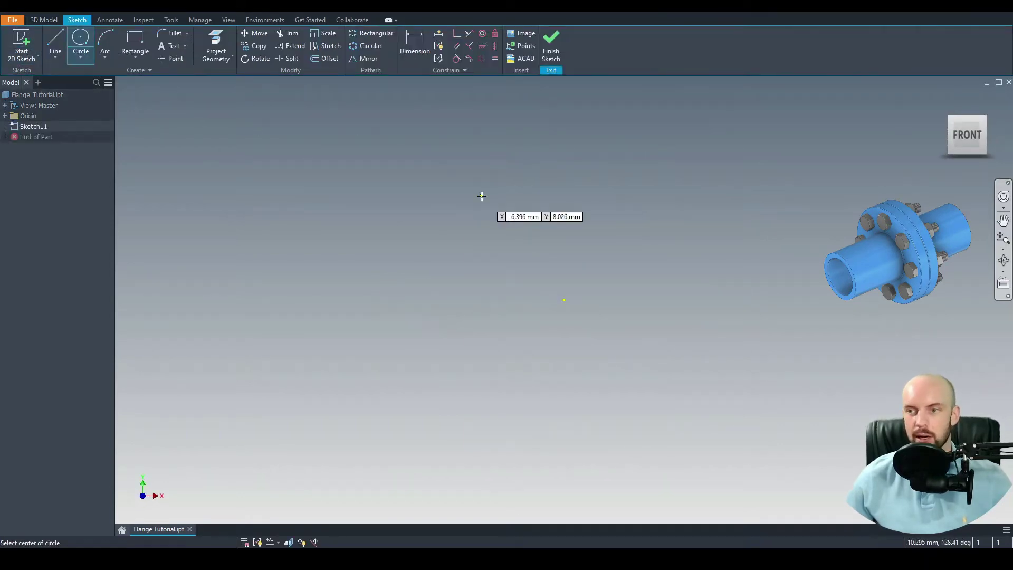
pyautogui.click(409, 265)
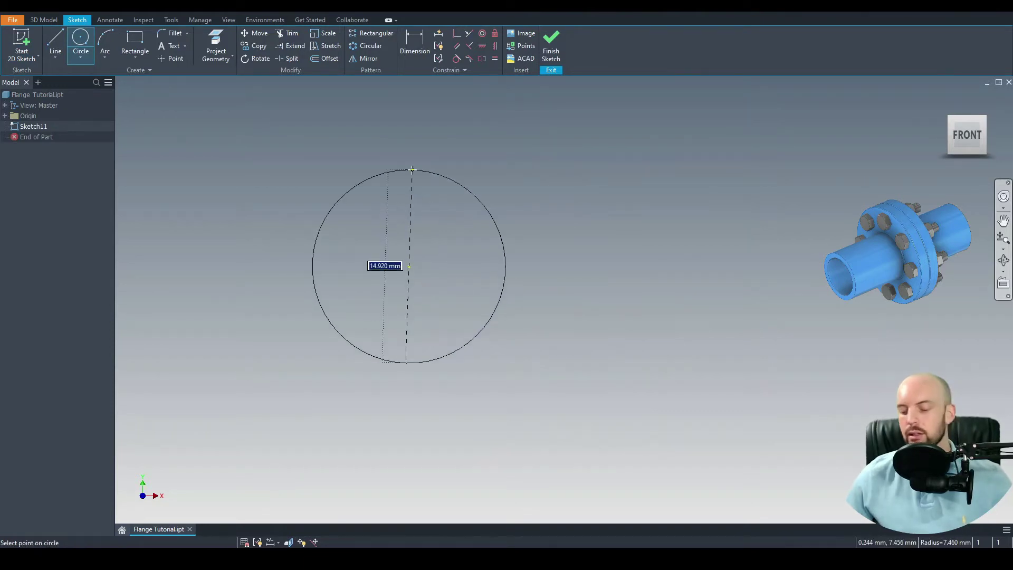
pyautogui.write('165')
pyautogui.press('Return')
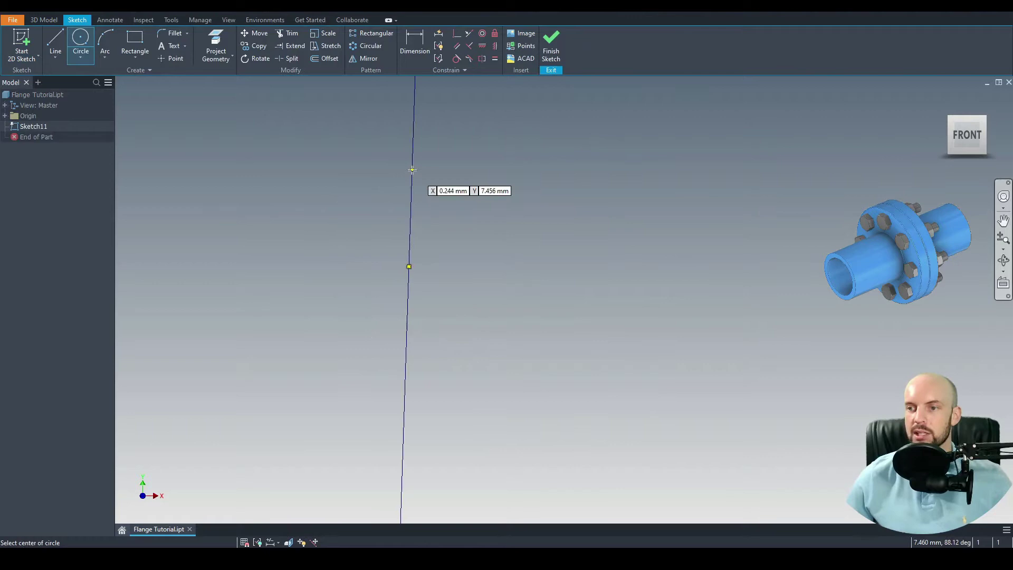
pyautogui.moveTo(412, 170); pyautogui.dragTo(577, 169, button='middle')
pyautogui.scroll(-3, 801, 382)
pyautogui.moveTo(801, 382); pyautogui.dragTo(399, 213, button='middle')
# - Add a concentric 127 mm circle, make it construction, and angle the 165 dimension diagonally
pyautogui.click(484, 276)
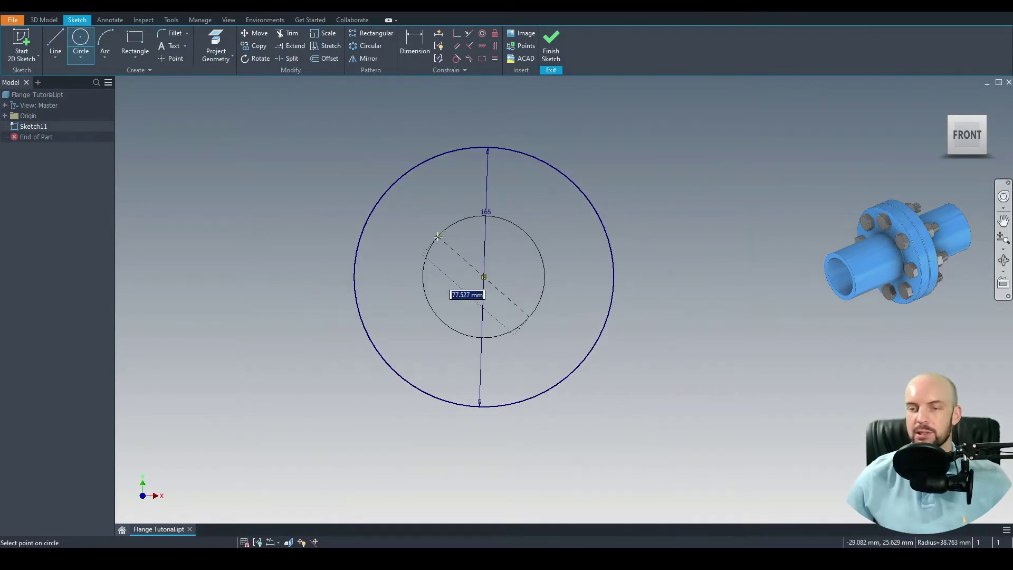
pyautogui.write('127')
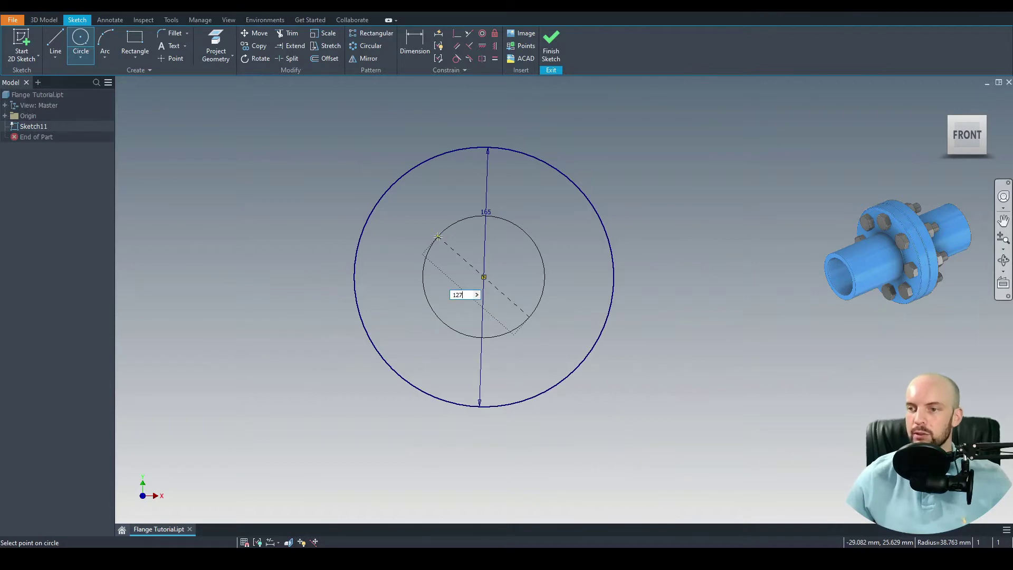
pyautogui.press('Return')
pyautogui.rightClick(360, 143)
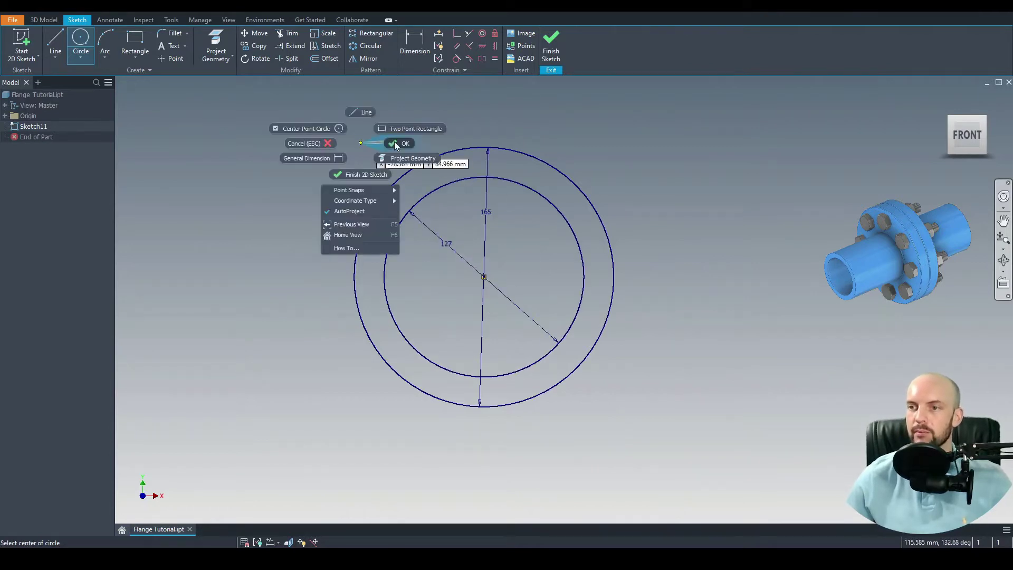
pyautogui.click(395, 144)
pyautogui.rightClick(435, 193)
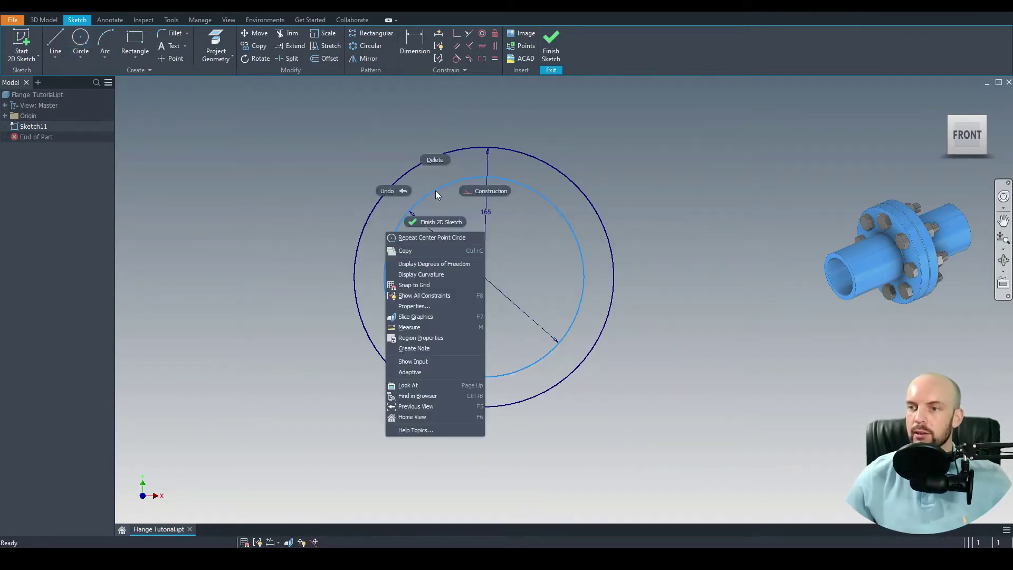
pyautogui.click(470, 191)
pyautogui.moveTo(492, 212); pyautogui.dragTo(318, 111)
# - Draw a 16 mm circle above the flange outline
pyautogui.click(80, 40)
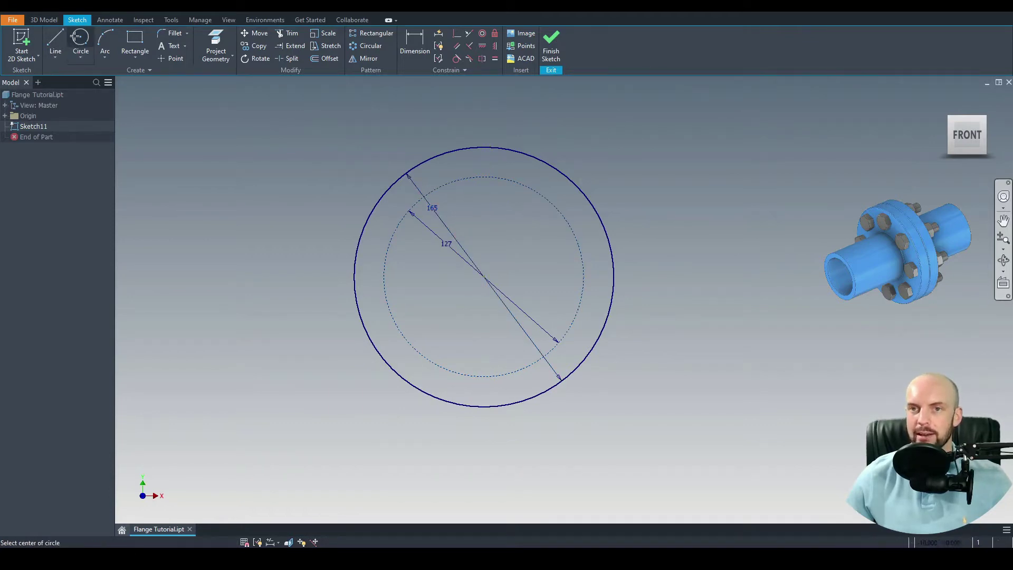
pyautogui.click(436, 129)
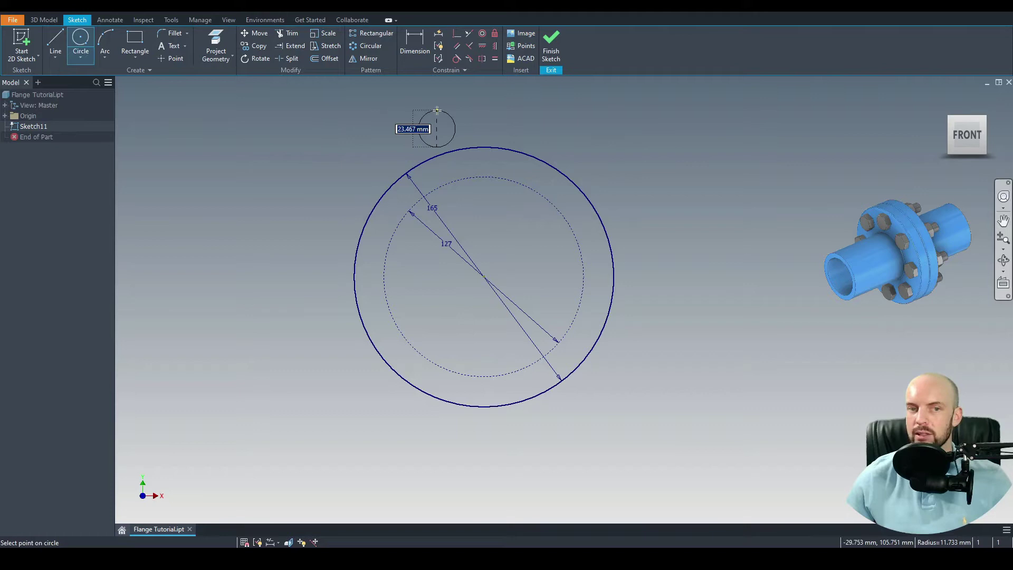
pyautogui.write('16')
pyautogui.press('Return')
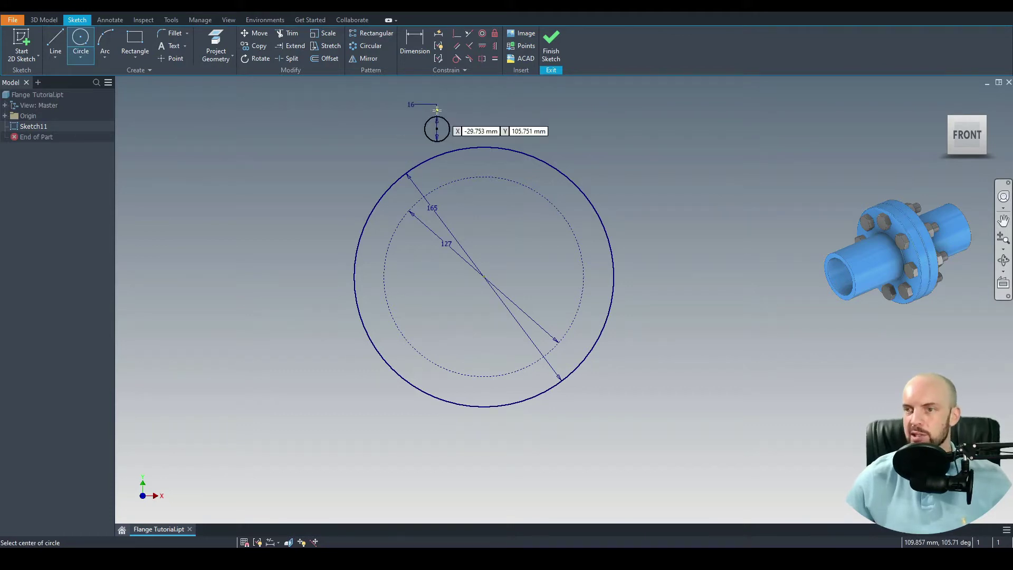
pyautogui.rightClick(352, 127)
pyautogui.click(392, 132)
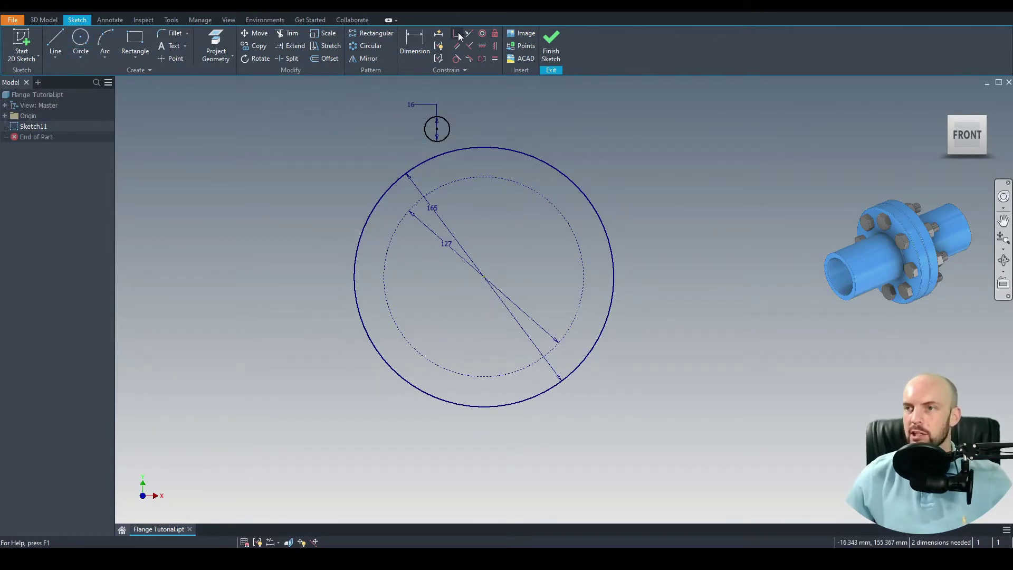
# - Constrain the 16 mm circle's centre coincident with the 127 circle and vertical to the origin
pyautogui.click(438, 133)
pyautogui.click(448, 181)
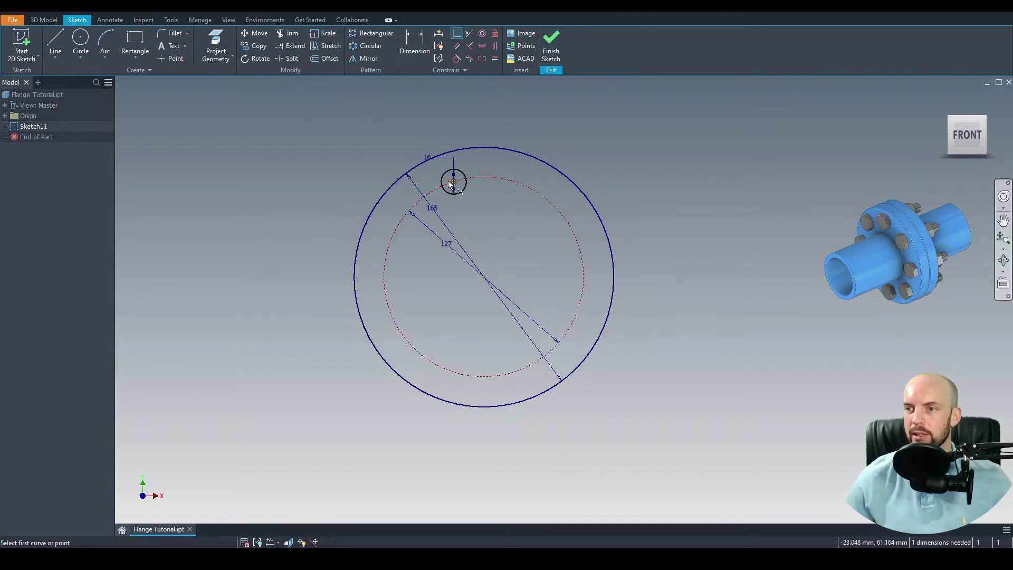
pyautogui.click(495, 47)
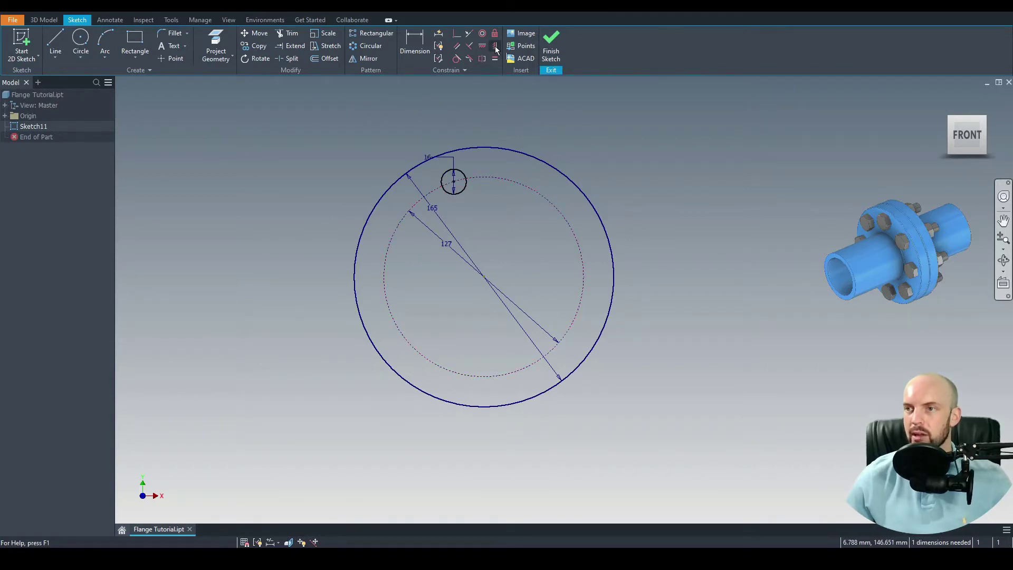
pyautogui.click(454, 183)
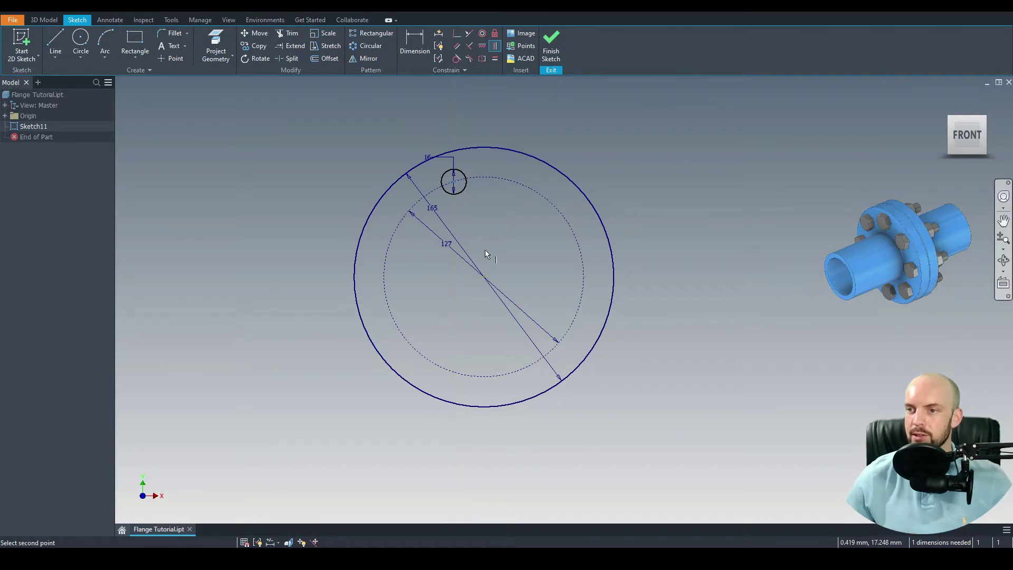
pyautogui.click(485, 277)
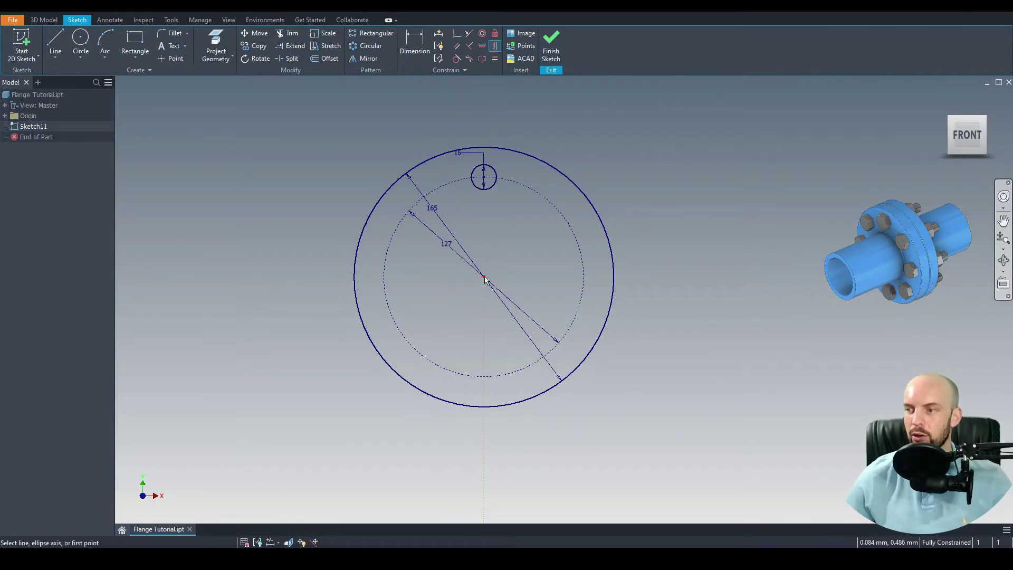
pyautogui.rightClick(296, 167)
pyautogui.click(326, 166)
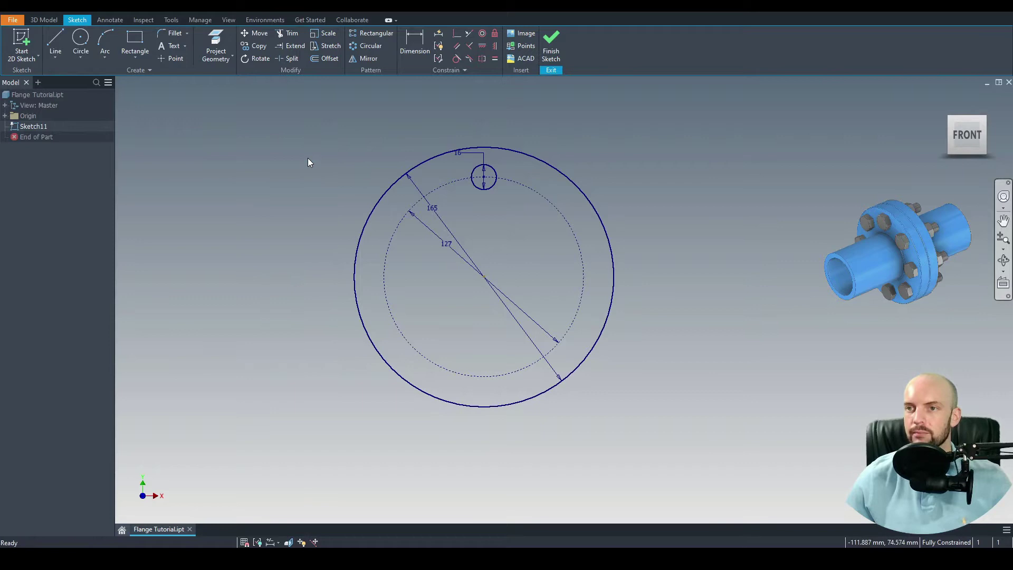
# - Circular-pattern the 16 mm circle into 8 copies around the sketch centre over 360°
pyautogui.click(370, 46)
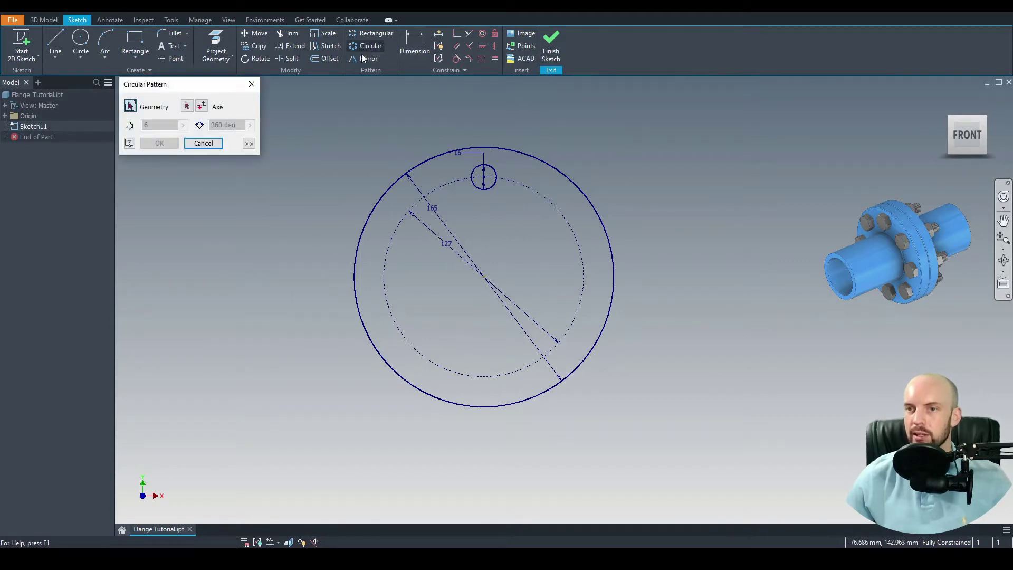
pyautogui.click(497, 173)
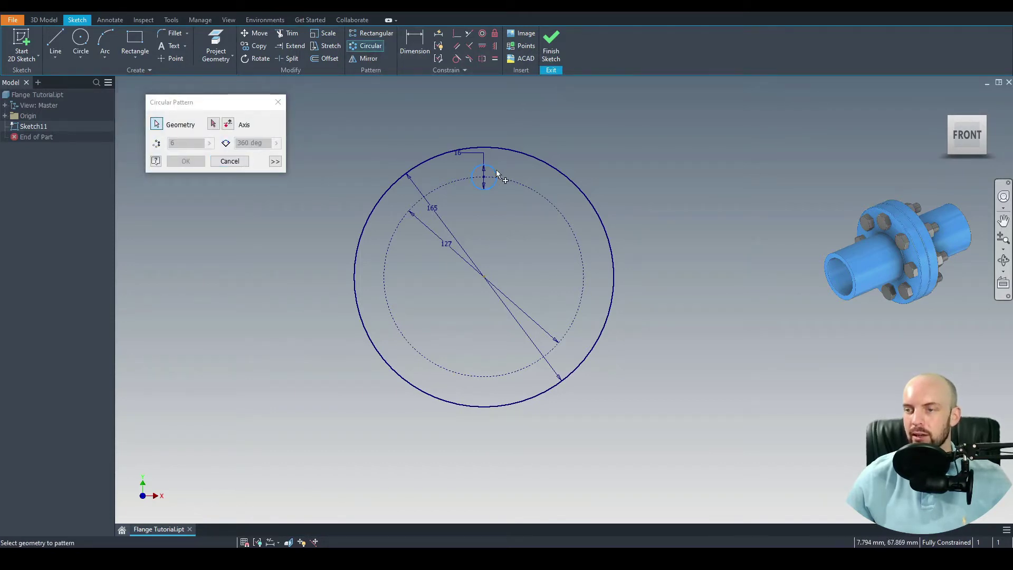
pyautogui.click(214, 125)
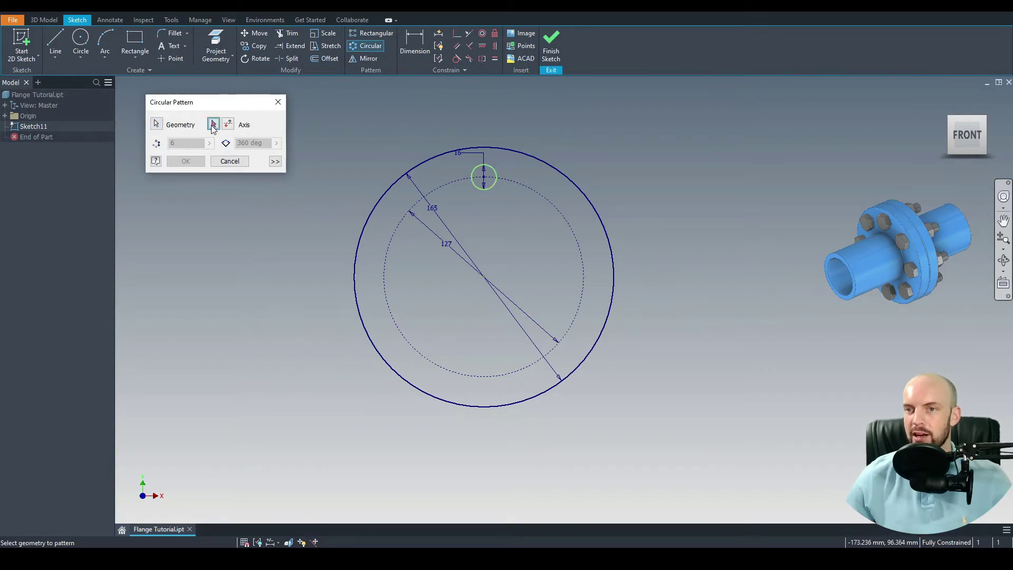
pyautogui.click(483, 277)
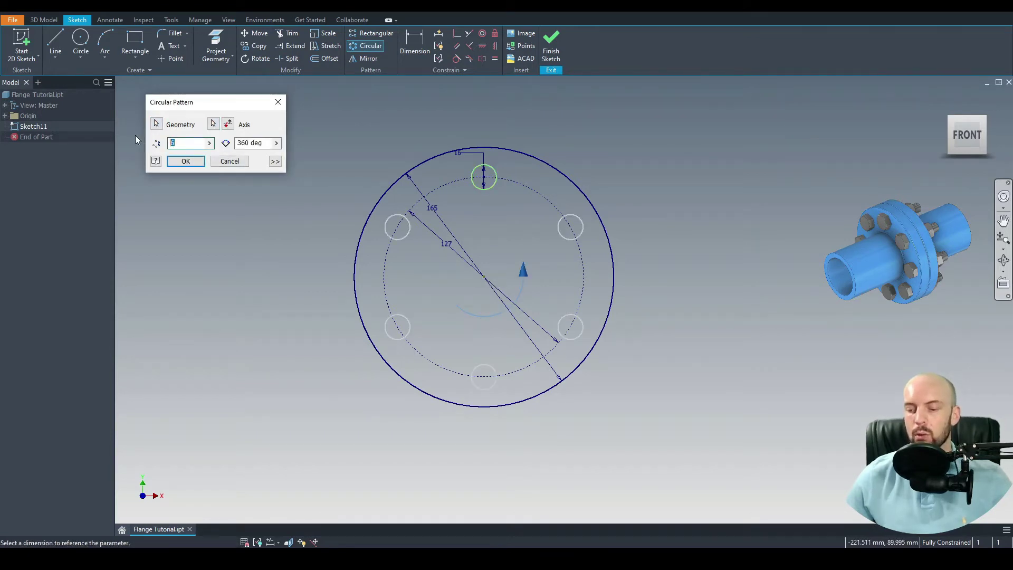
pyautogui.write('8')
pyautogui.press('Tab')
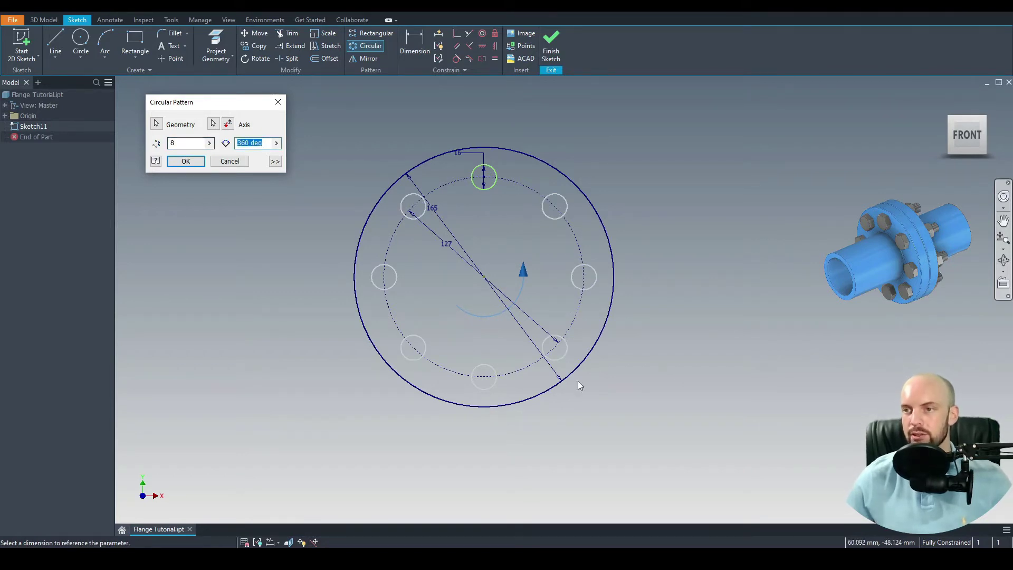
pyautogui.click(185, 161)
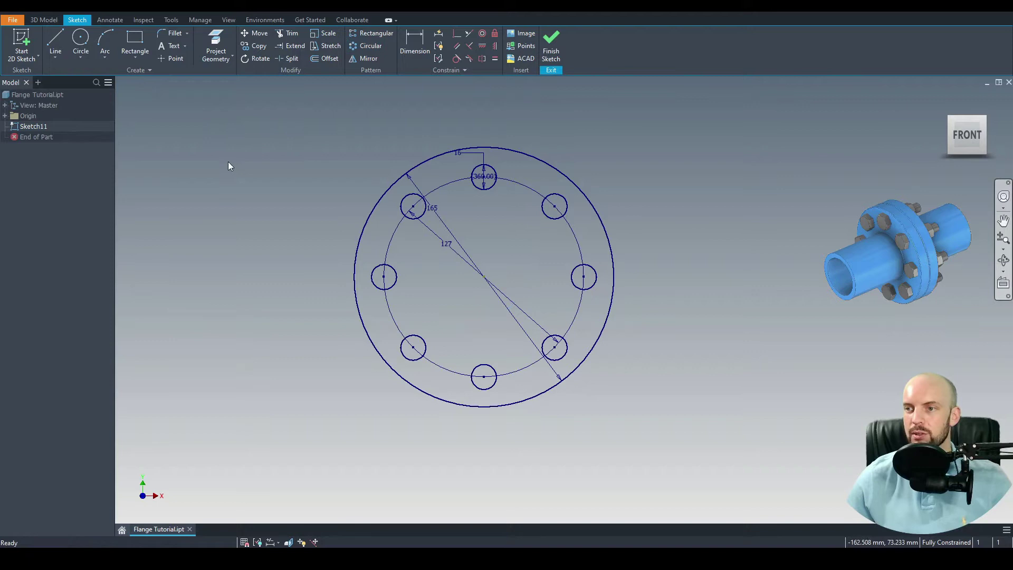
# - Extrude the flange profile 10 mm into a solid disc with eight holes
pyautogui.click(44, 20)
pyautogui.press('e')
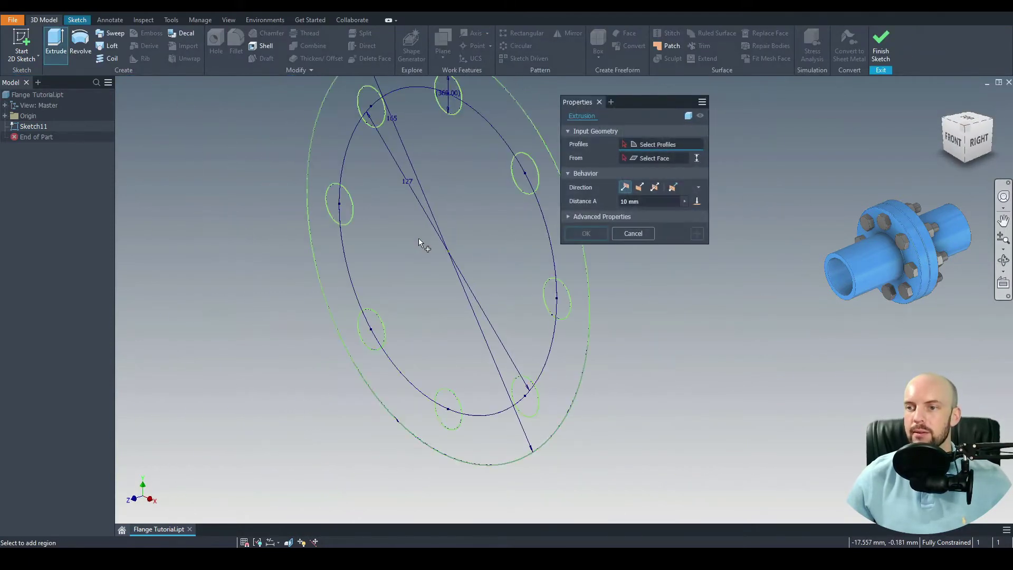
pyautogui.click(385, 249)
pyautogui.scroll(-3, 385, 249)
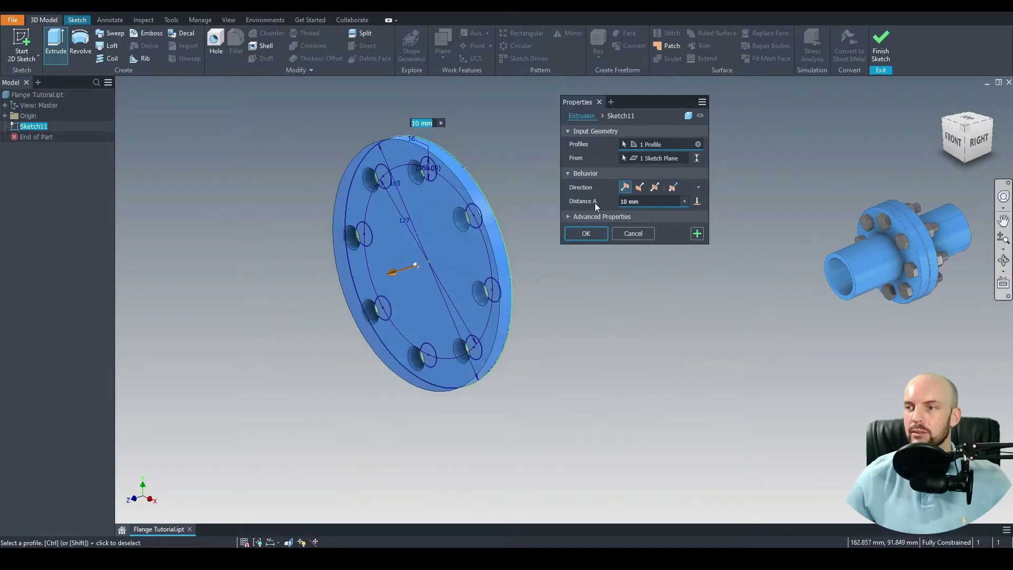
pyautogui.click(645, 203)
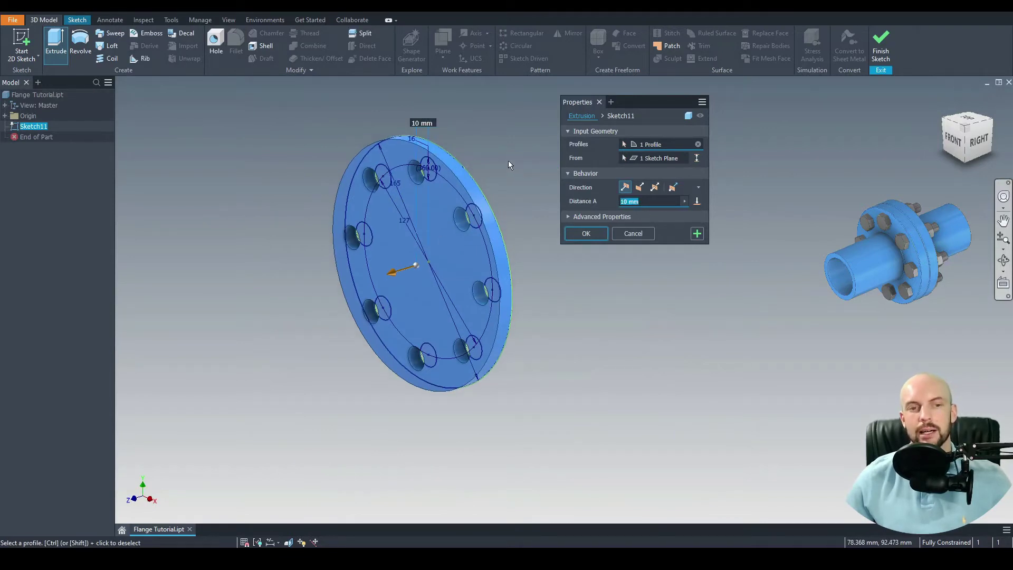
pyautogui.press('Return')
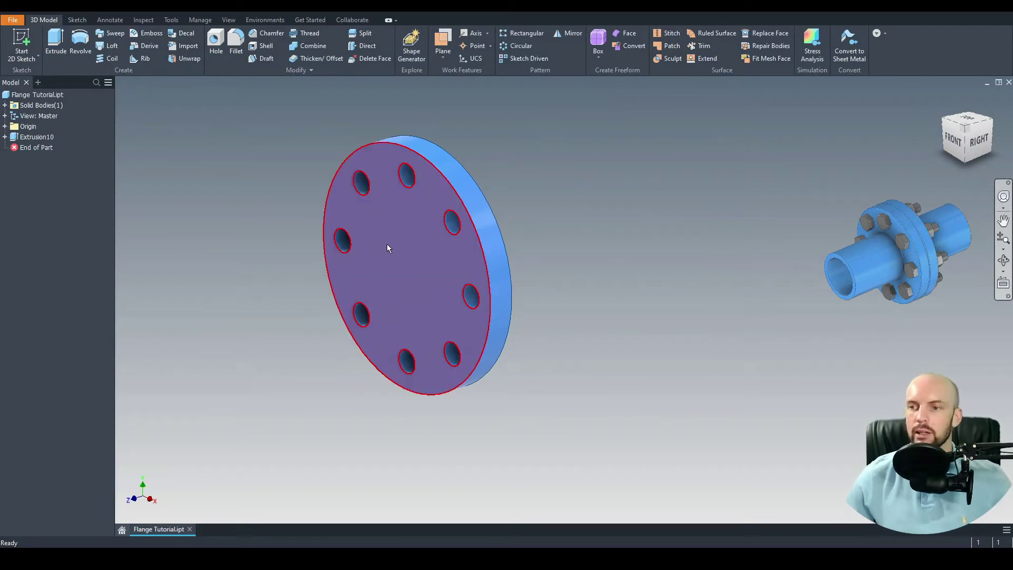
# - Sketch an 80 mm circle at the centre of the flange face for the hub
pyautogui.click(411, 248)
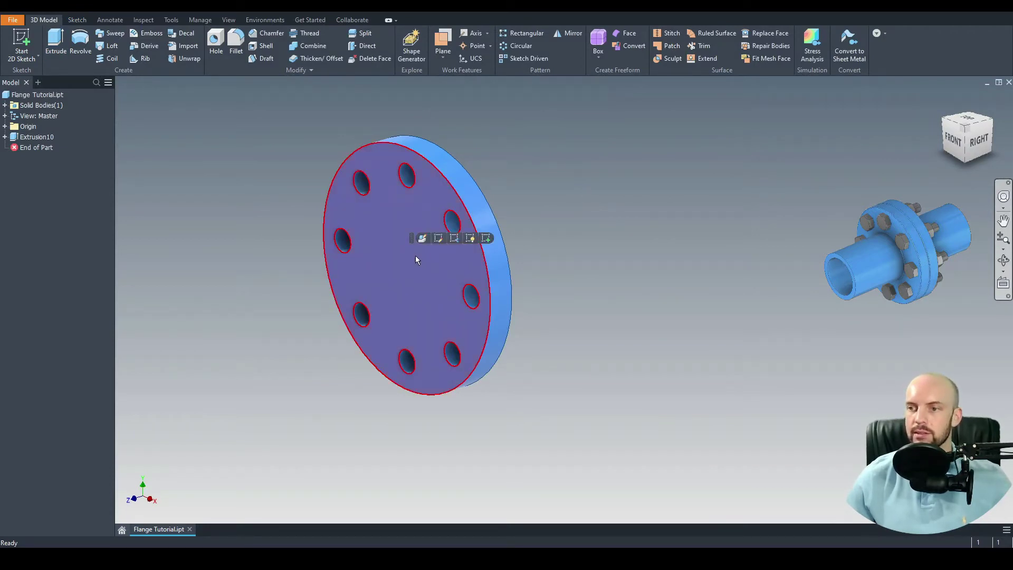
pyautogui.press('s')
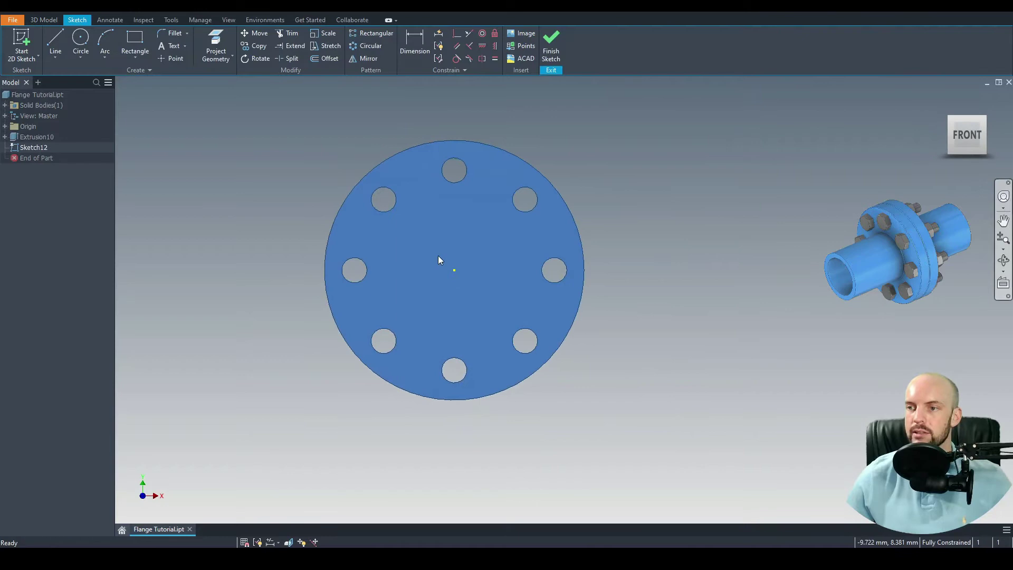
pyautogui.click(84, 35)
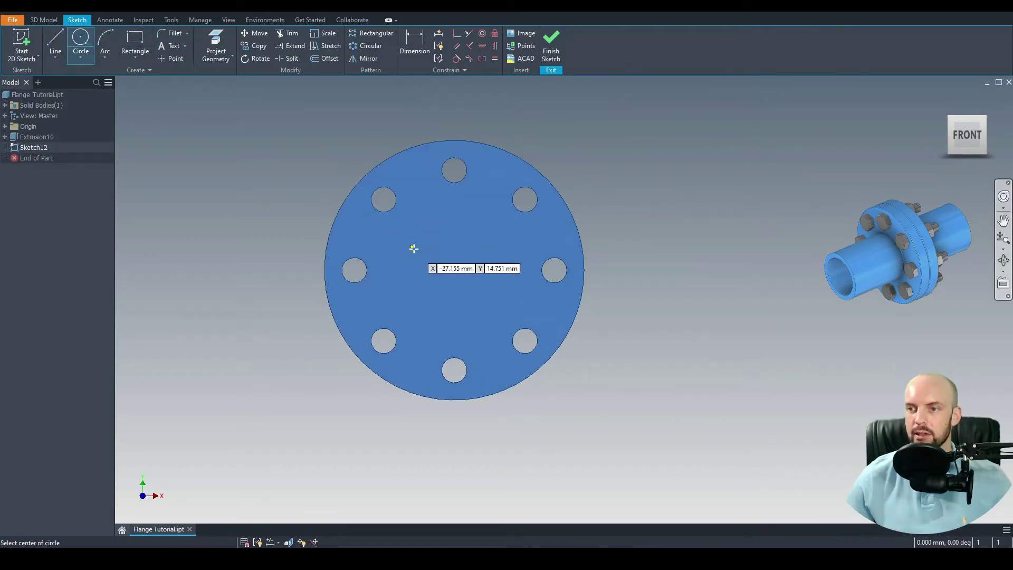
pyautogui.click(453, 270)
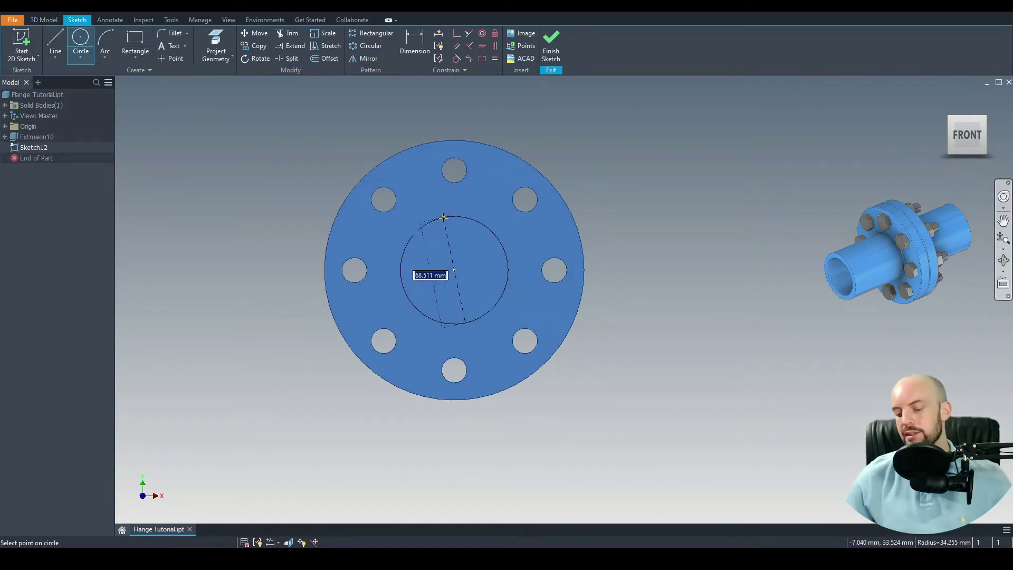
pyautogui.write('80')
pyautogui.press('Return')
pyautogui.click(48, 20)
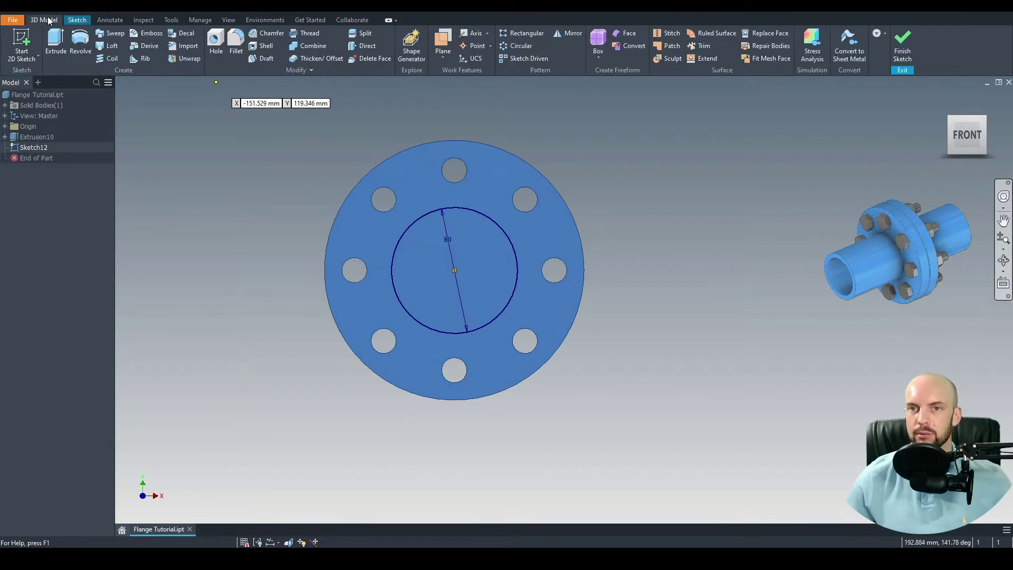
pyautogui.click(56, 42)
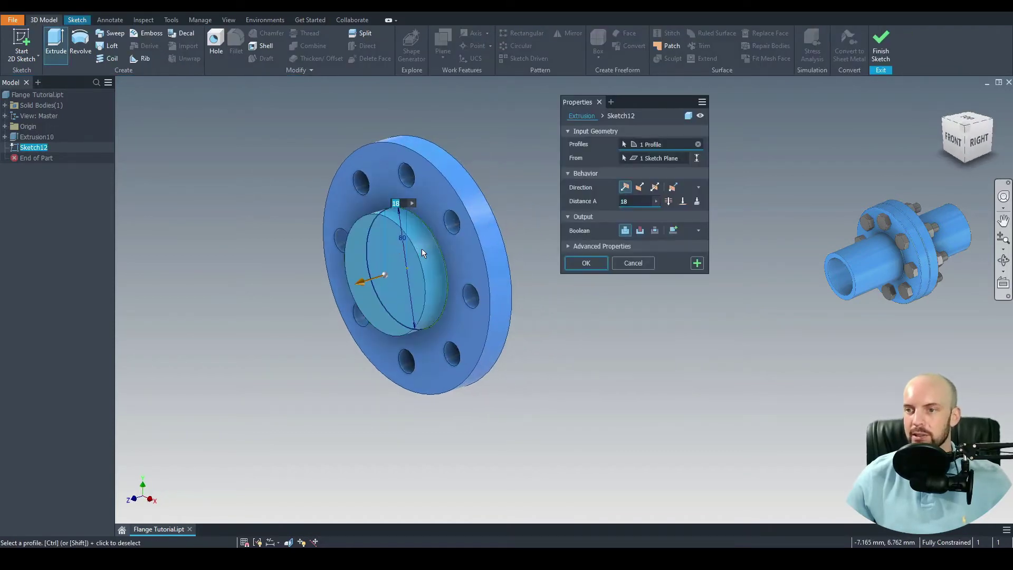
# - Extrude the 80 mm circle 100 mm into the hub and sketch on its end face
pyautogui.write('100')
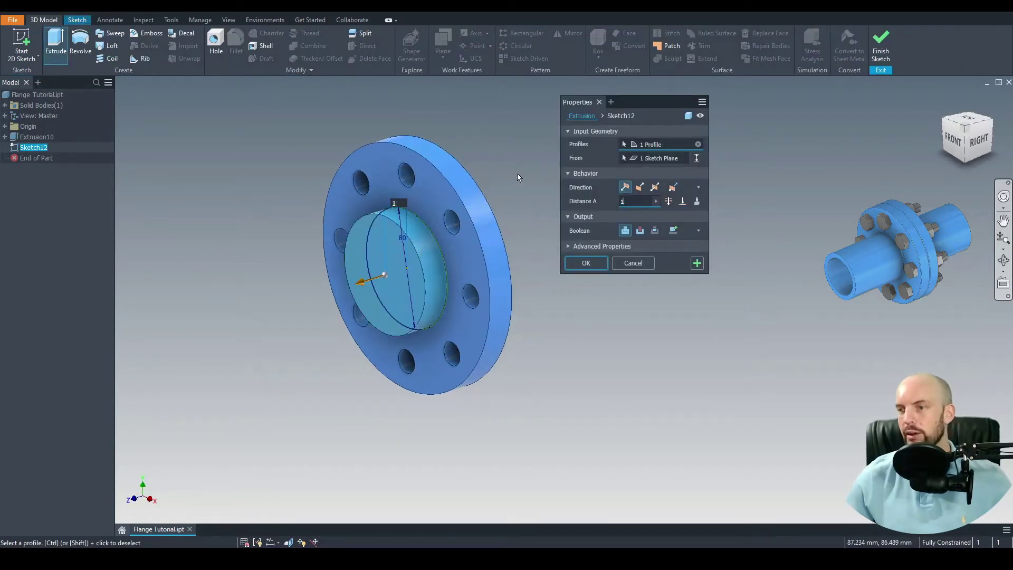
pyautogui.click(574, 264)
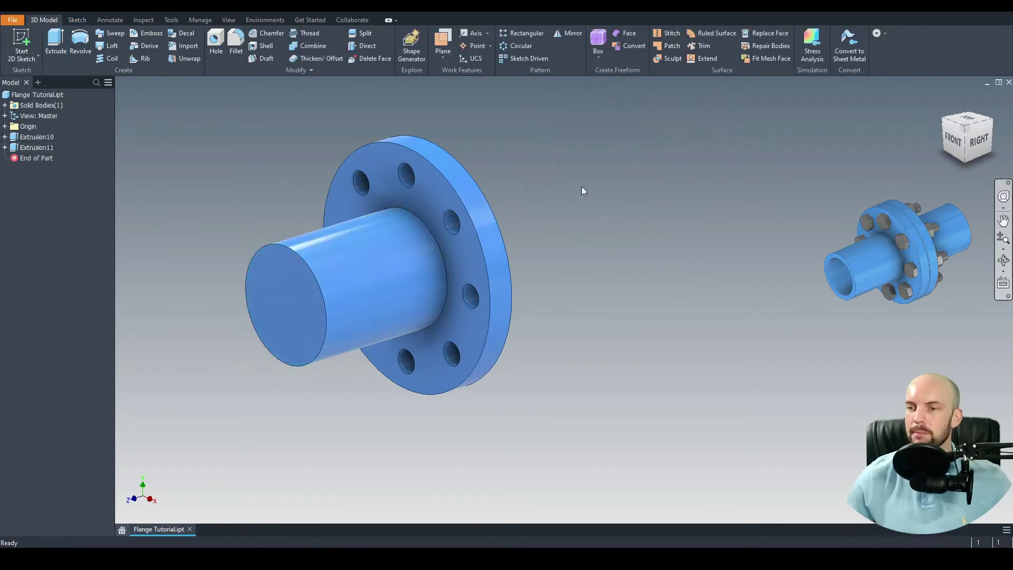
pyautogui.click(287, 293)
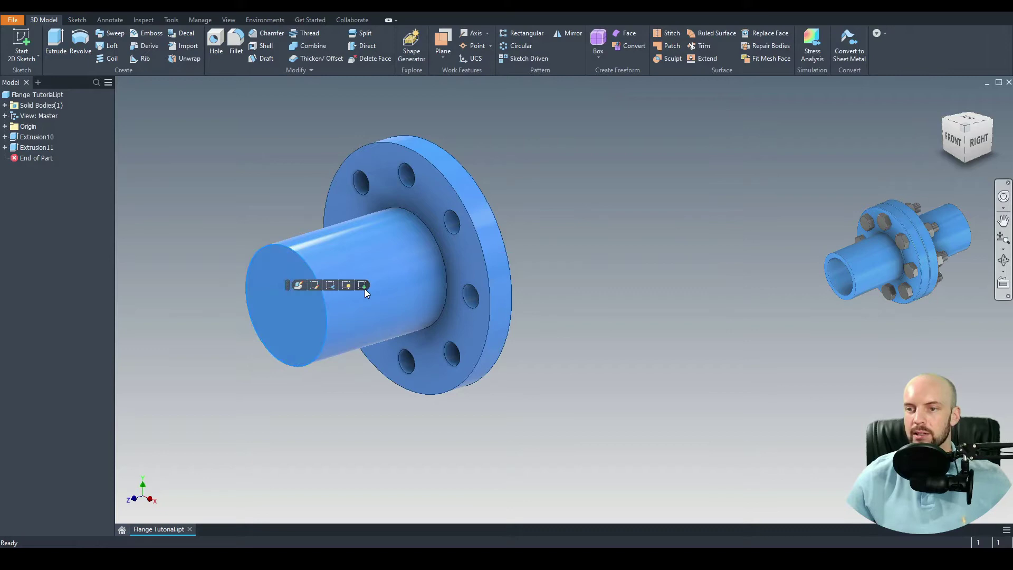
pyautogui.click(87, 48)
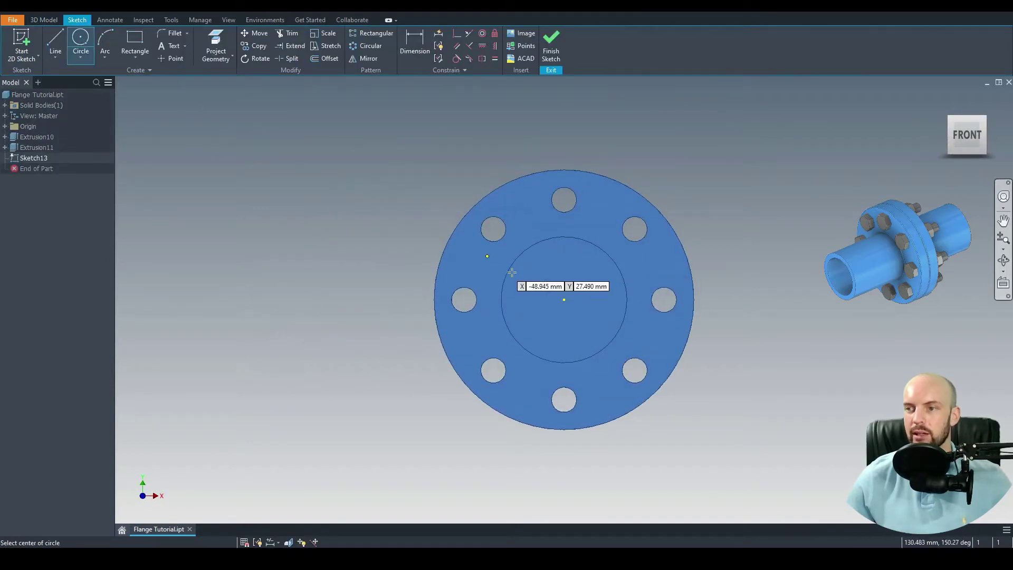
# - Project the hub's outer edge into the sketch and offset it 8 mm inward
pyautogui.click(565, 300)
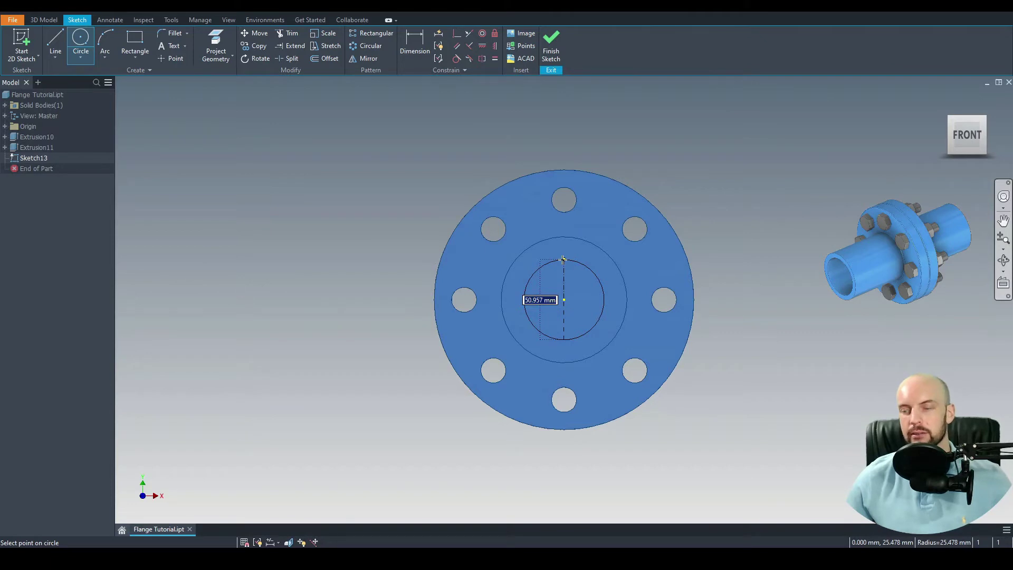
pyautogui.press('Escape')
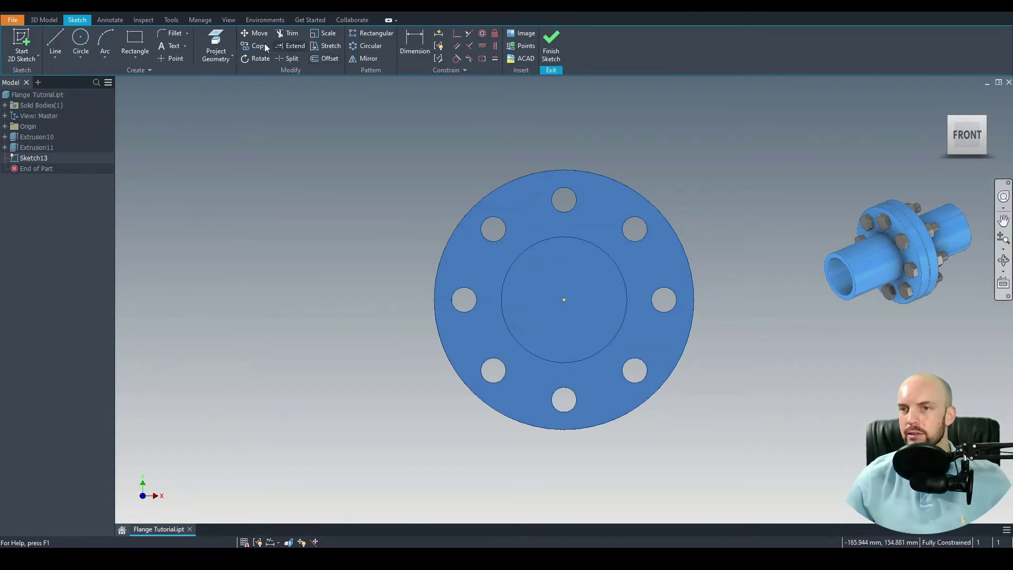
pyautogui.click(228, 39)
pyautogui.click(536, 239)
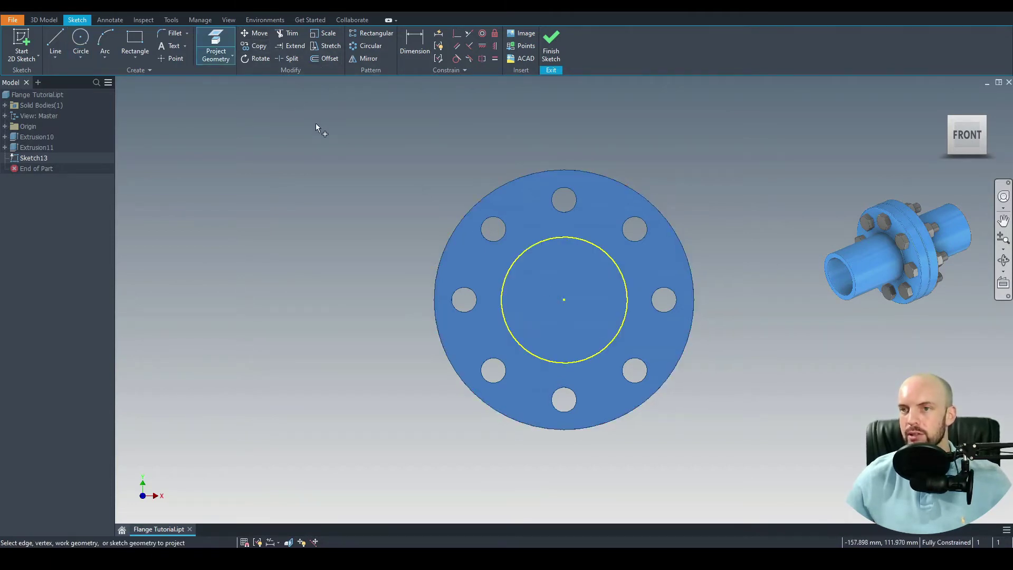
pyautogui.click(322, 60)
pyautogui.click(526, 249)
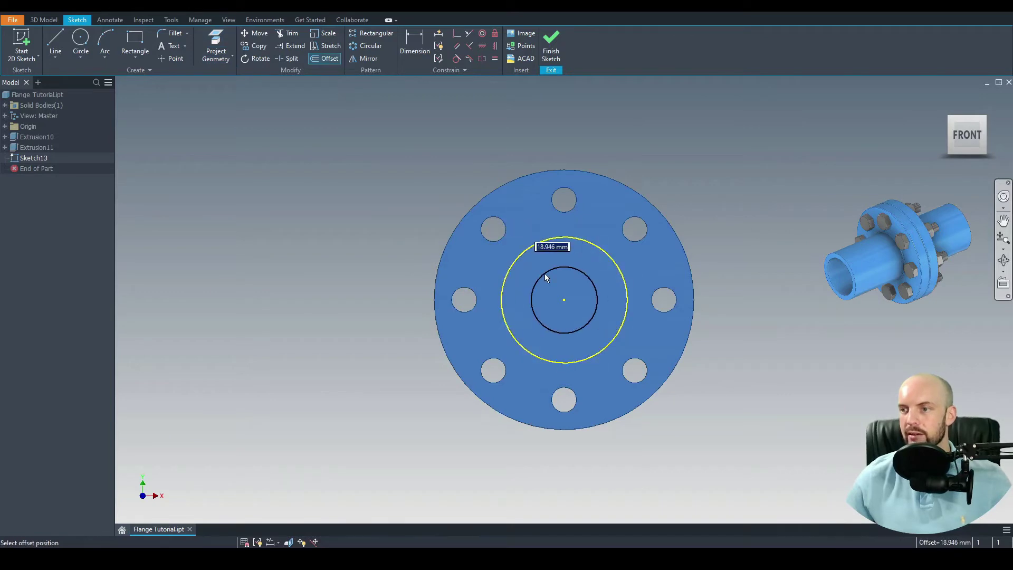
pyautogui.write('8')
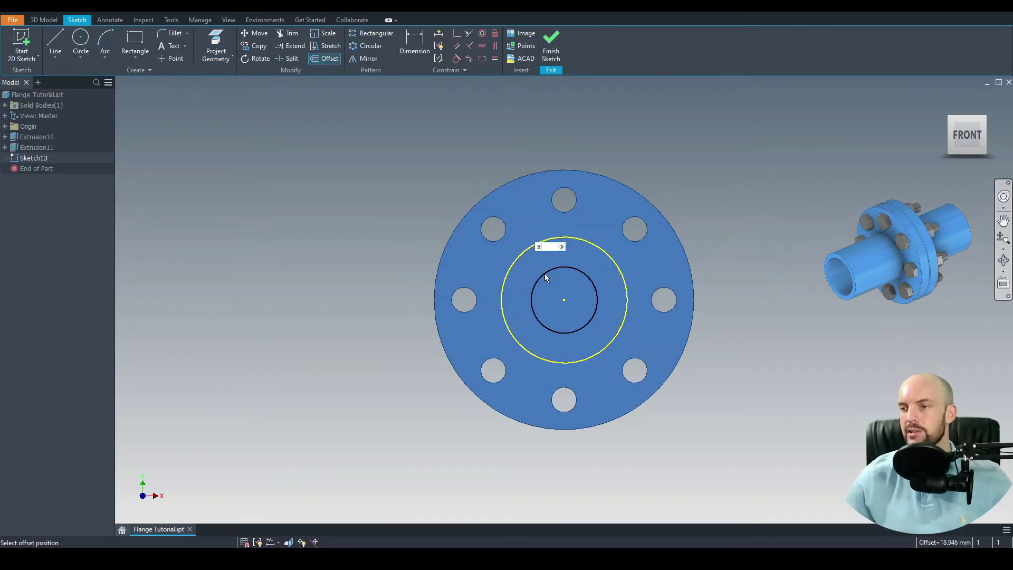
pyautogui.press('Return')
pyautogui.click(44, 20)
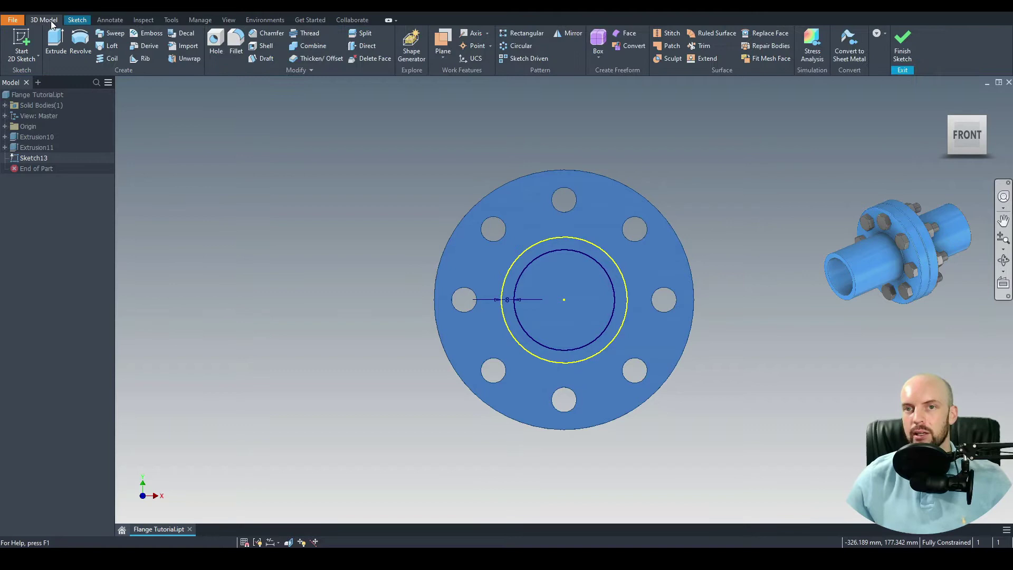
# - Cut the inner offset circle Through All into the part, flipped inward, to bore the hub
pyautogui.press('F6')
pyautogui.press('e')
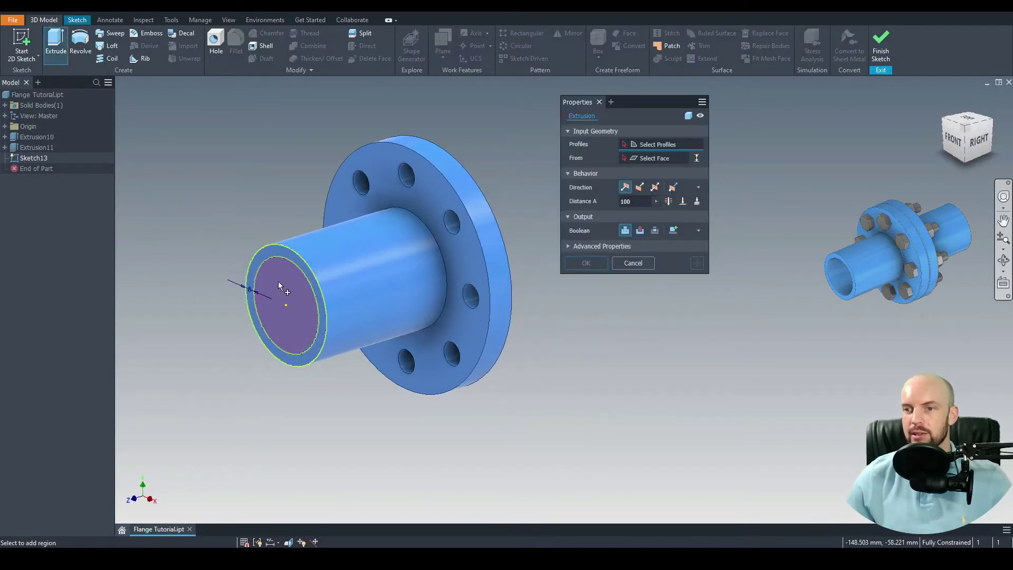
pyautogui.click(278, 287)
pyautogui.moveTo(278, 283); pyautogui.dragTo(348, 277, button='middle')
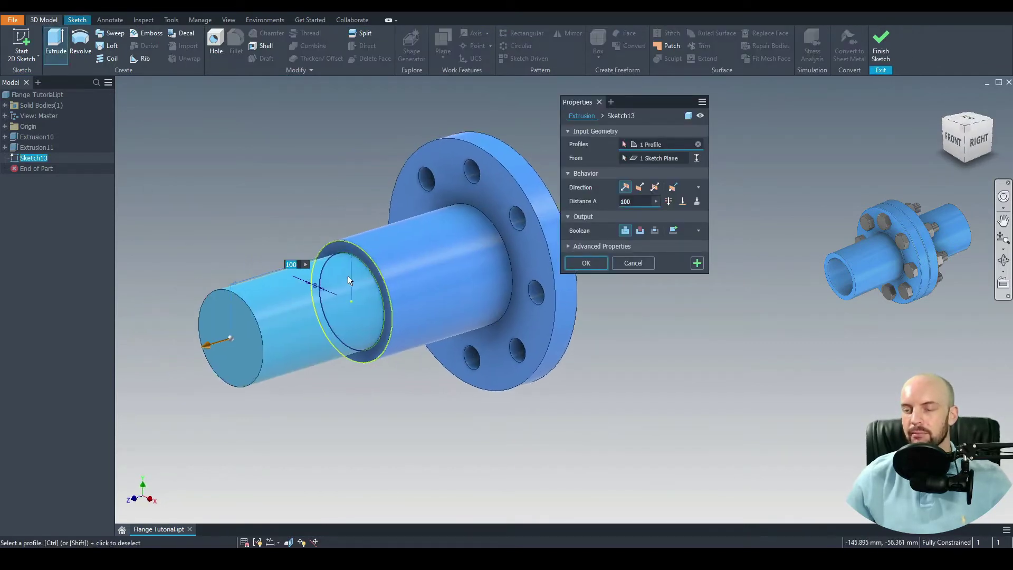
pyautogui.click(639, 230)
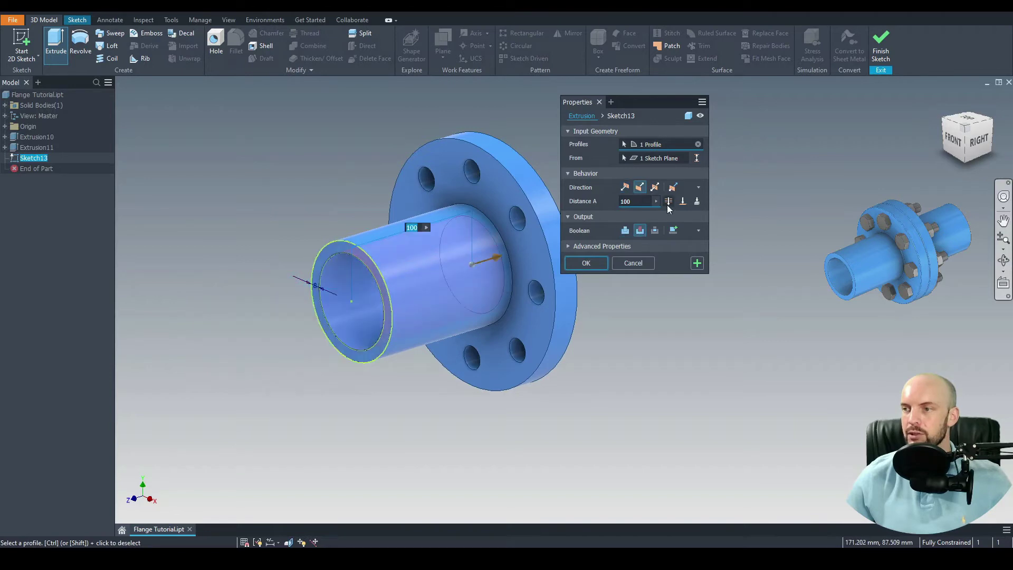
pyautogui.click(668, 203)
pyautogui.click(585, 263)
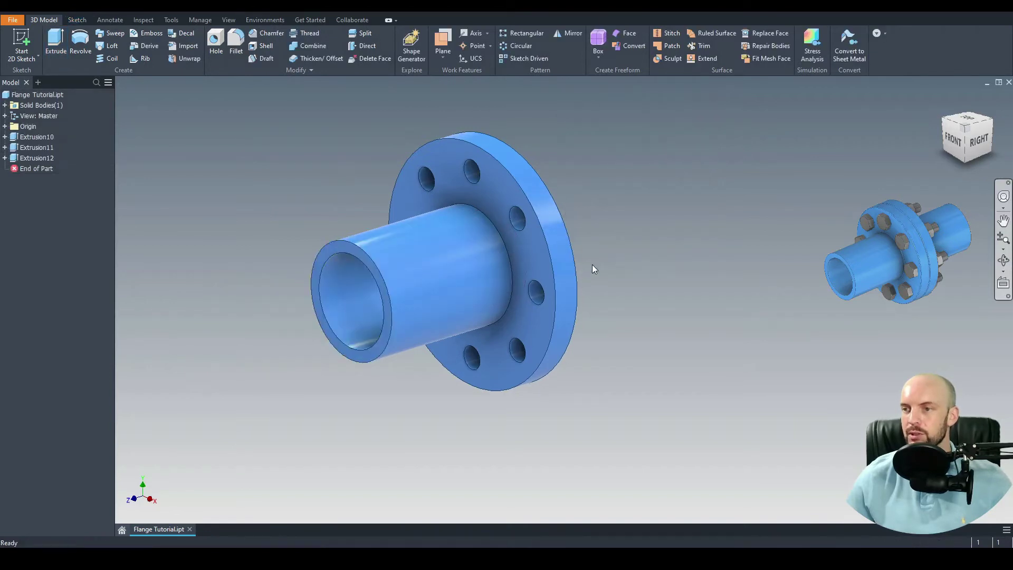
pyautogui.keyDown('shift'); pyautogui.moveTo(671, 295); pyautogui.dragTo(658, 232, button='middle'); pyautogui.keyUp('shift')
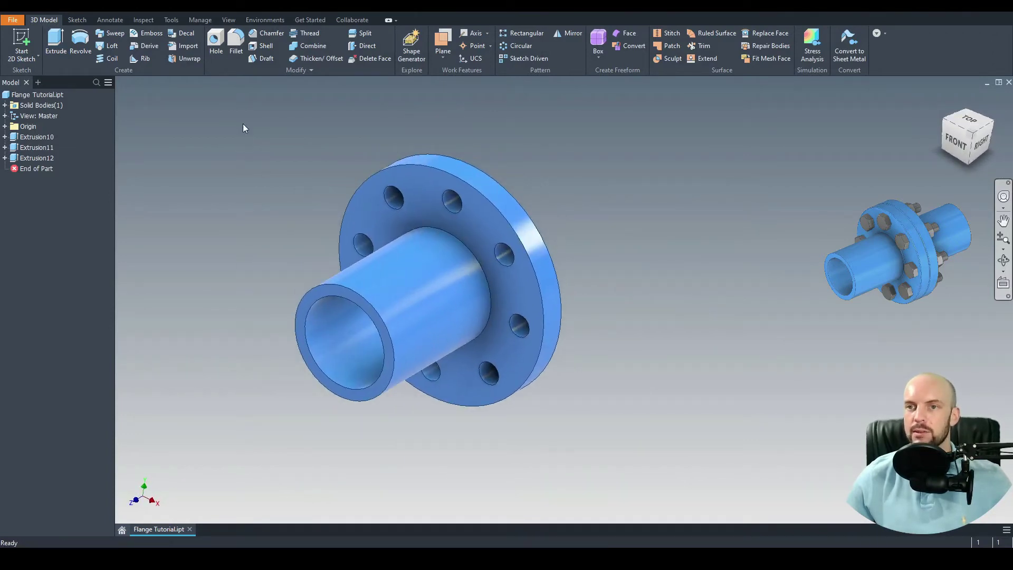
# - Fillet the hub-to-flange edge at 2 mm and both outer rim edges at 1 mm
pyautogui.click(235, 47)
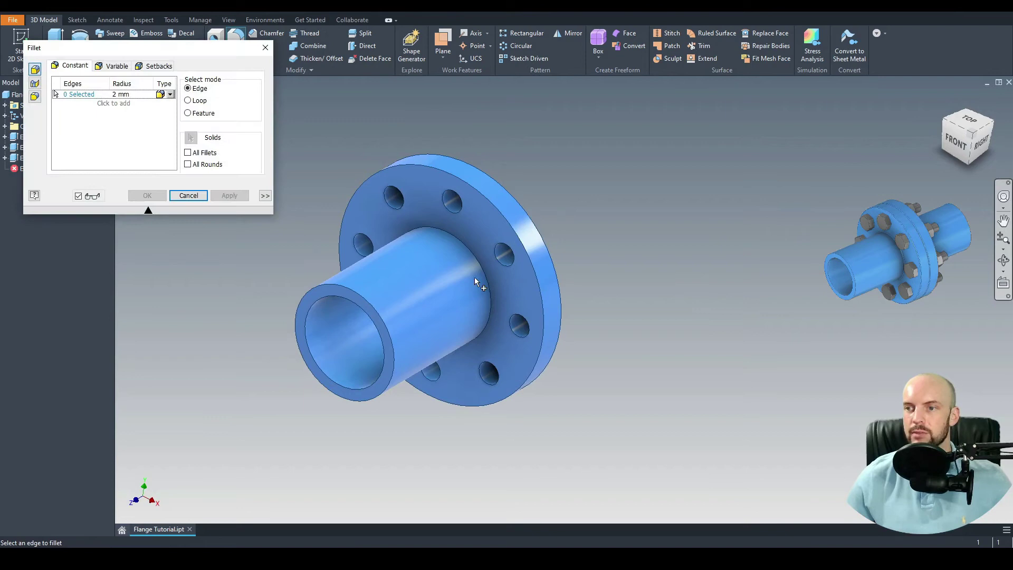
pyautogui.click(467, 250)
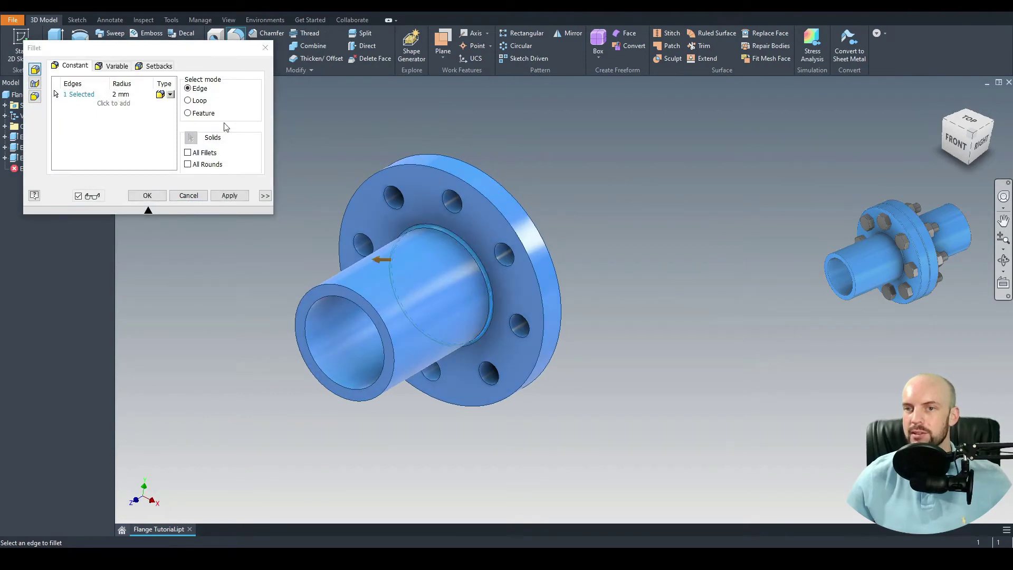
pyautogui.click(113, 104)
pyautogui.click(124, 104)
pyautogui.write('1')
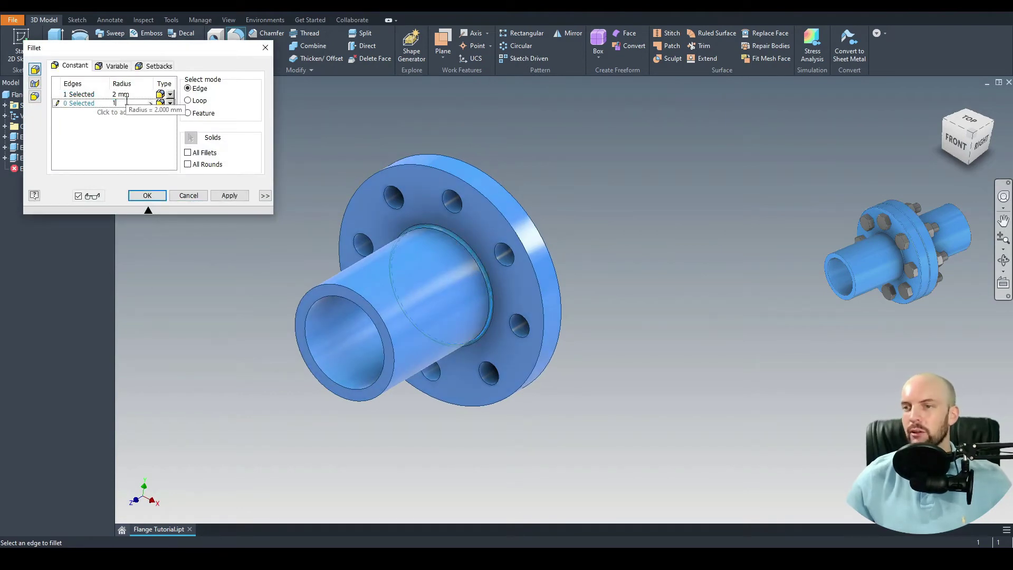
pyautogui.click(430, 169)
pyautogui.click(457, 163)
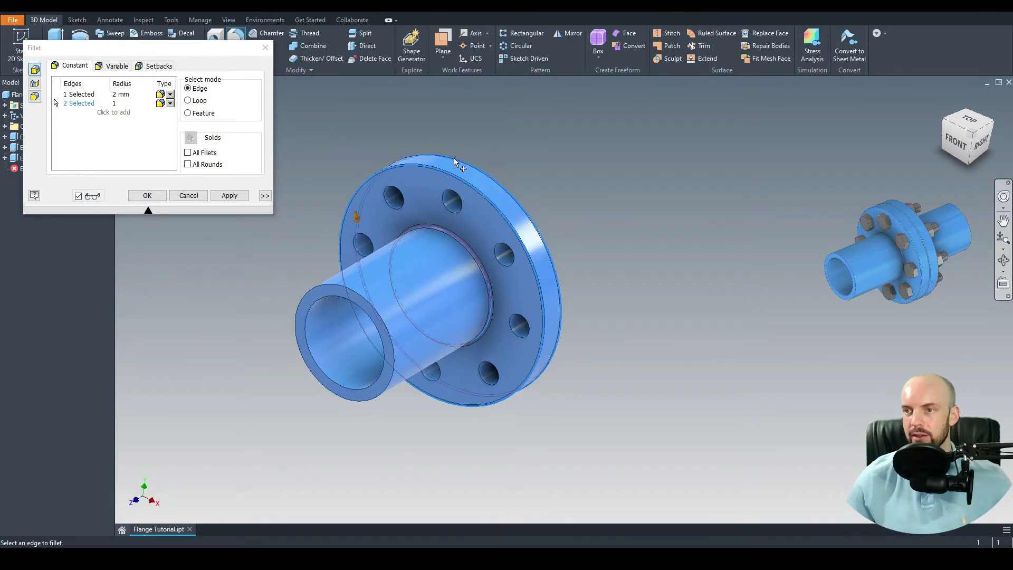
pyautogui.click(159, 193)
pyautogui.keyDown('shift'); pyautogui.moveTo(299, 215); pyautogui.dragTo(256, 150, button='middle'); pyautogui.keyUp('shift')
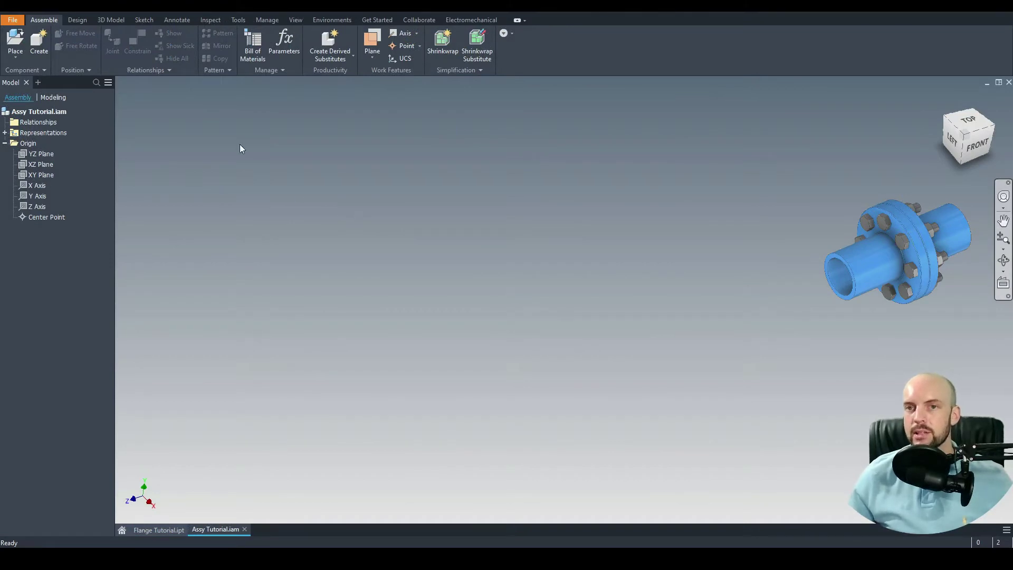
# - Insert Flange Tutorial.ipt and place a second copy rotated 90° about Y twice
pyautogui.click(16, 43)
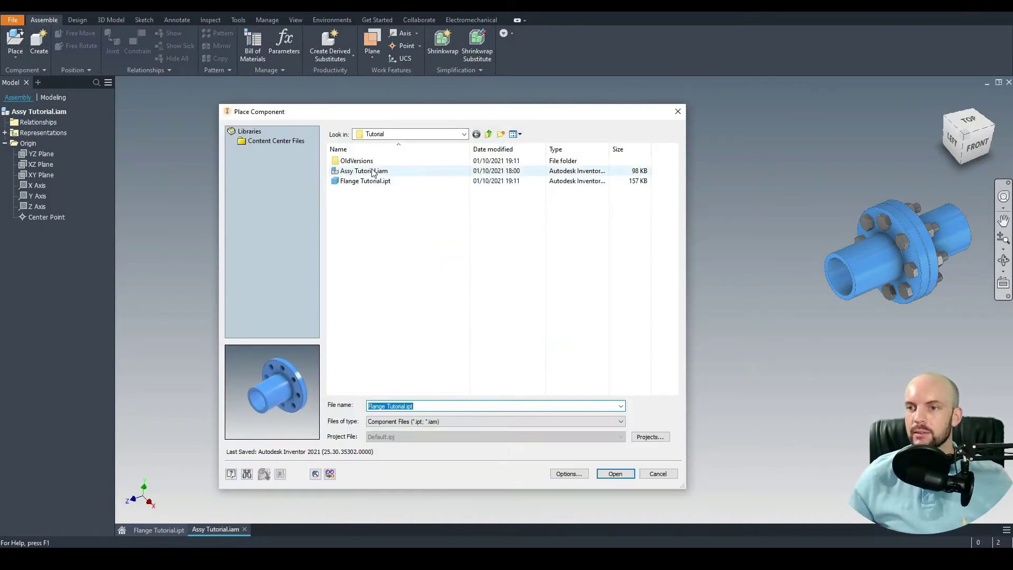
pyautogui.click(358, 182)
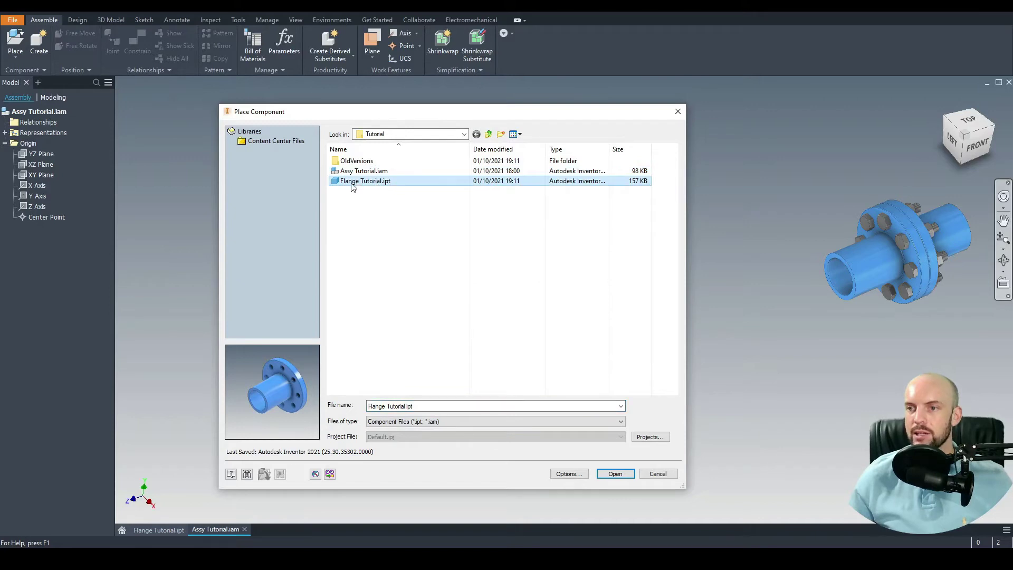
pyautogui.click(616, 474)
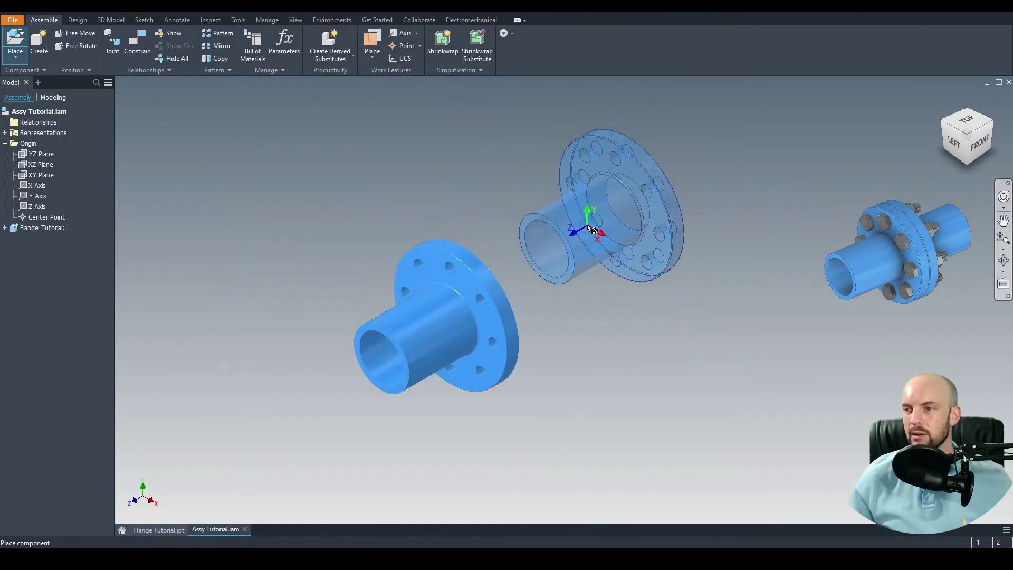
pyautogui.rightClick(601, 233)
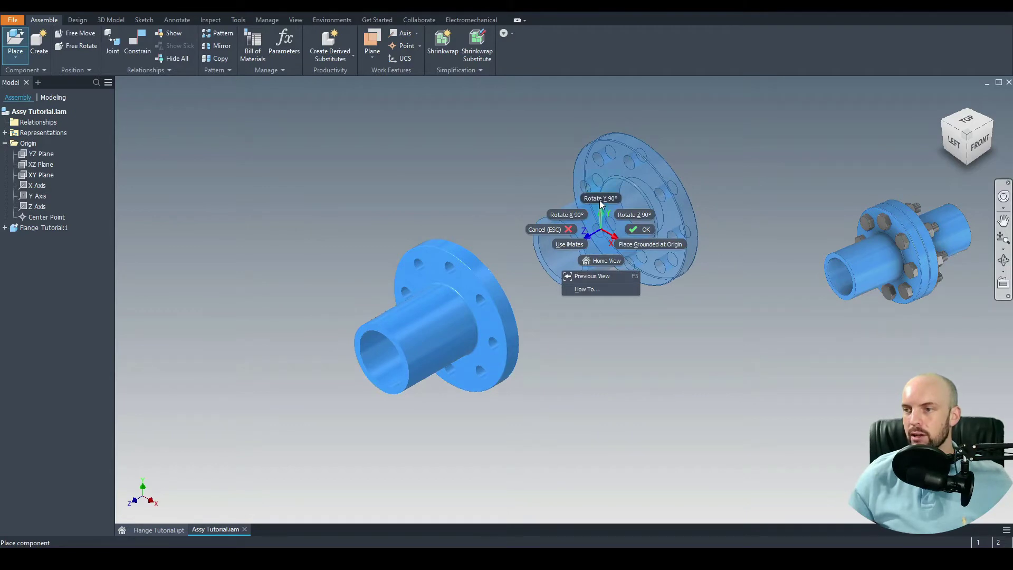
pyautogui.click(599, 201)
pyautogui.rightClick(592, 238)
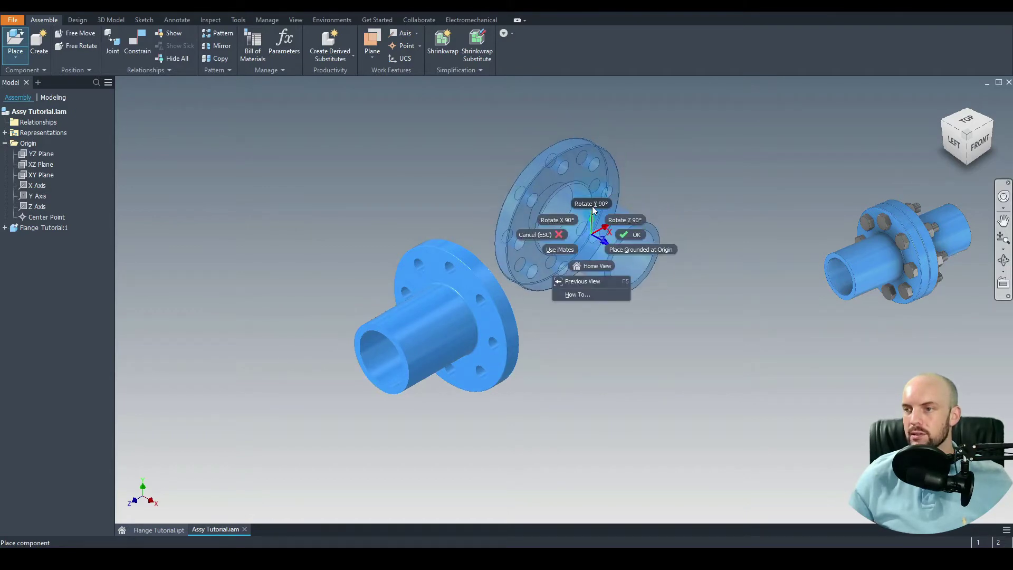
pyautogui.click(592, 208)
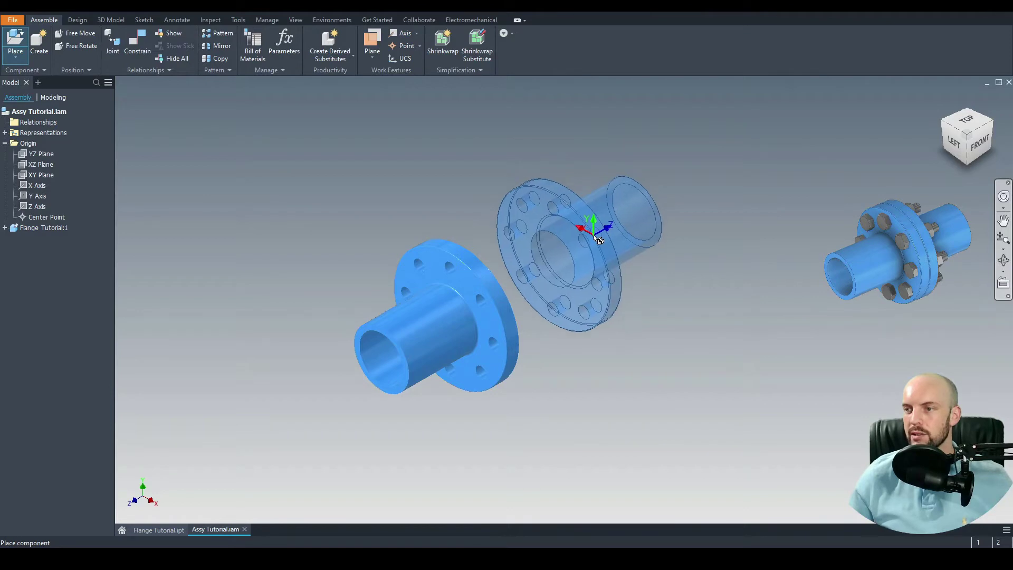
pyautogui.click(599, 239)
# - Finish placing flanges and set the visual style to Shaded with Edges
pyautogui.rightClick(359, 165)
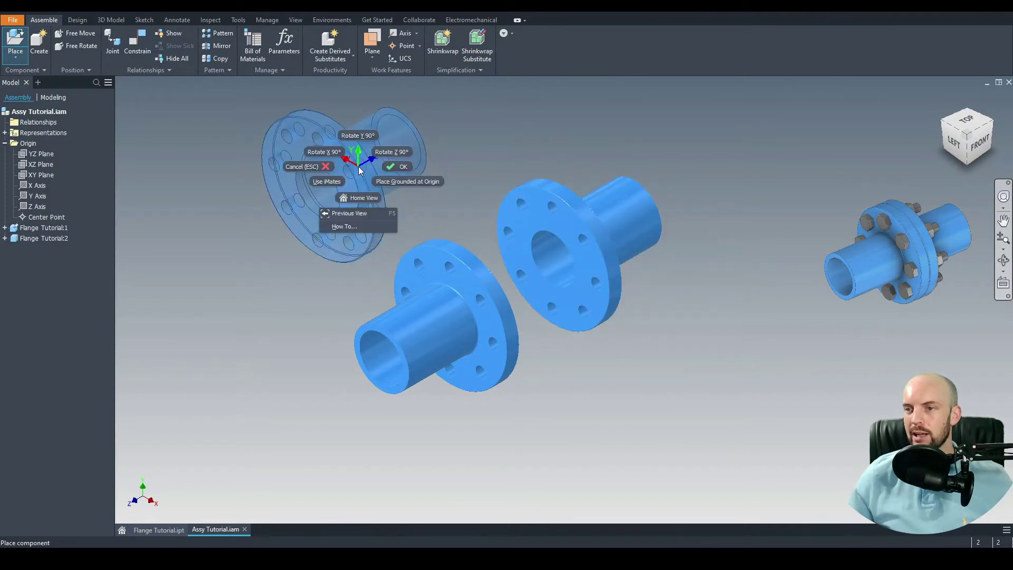
pyautogui.click(394, 165)
pyautogui.click(288, 19)
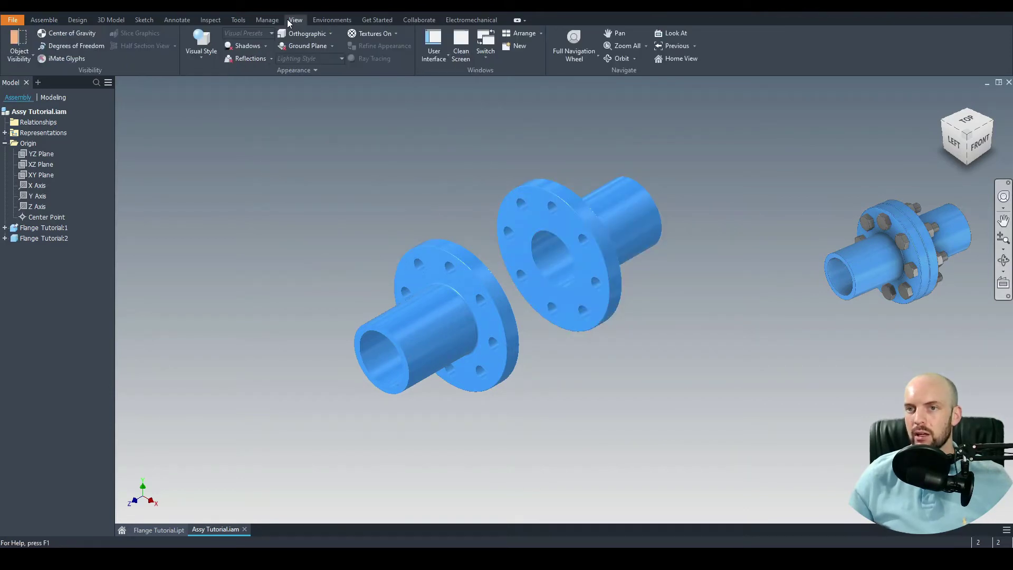
pyautogui.click(210, 61)
pyautogui.click(235, 120)
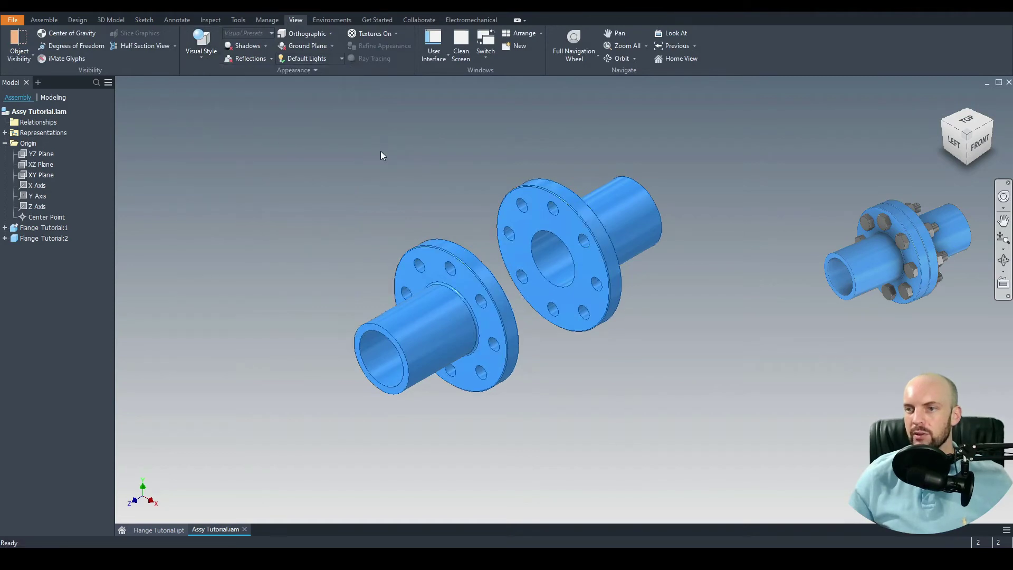
pyautogui.click(45, 20)
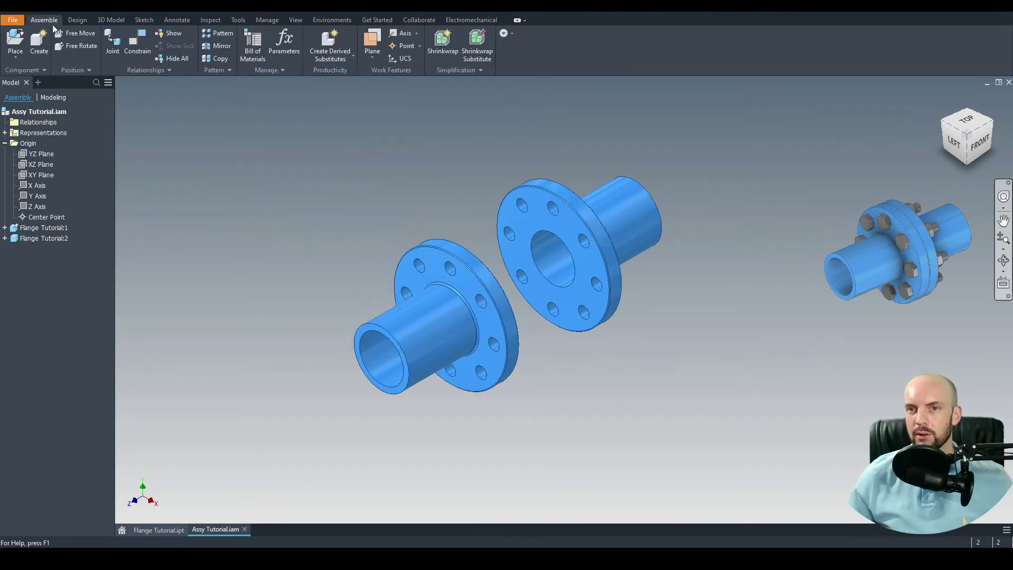
# - Mate the two flanges' bore axes so they share one axis
pyautogui.click(137, 42)
pyautogui.scroll(3, 533, 249)
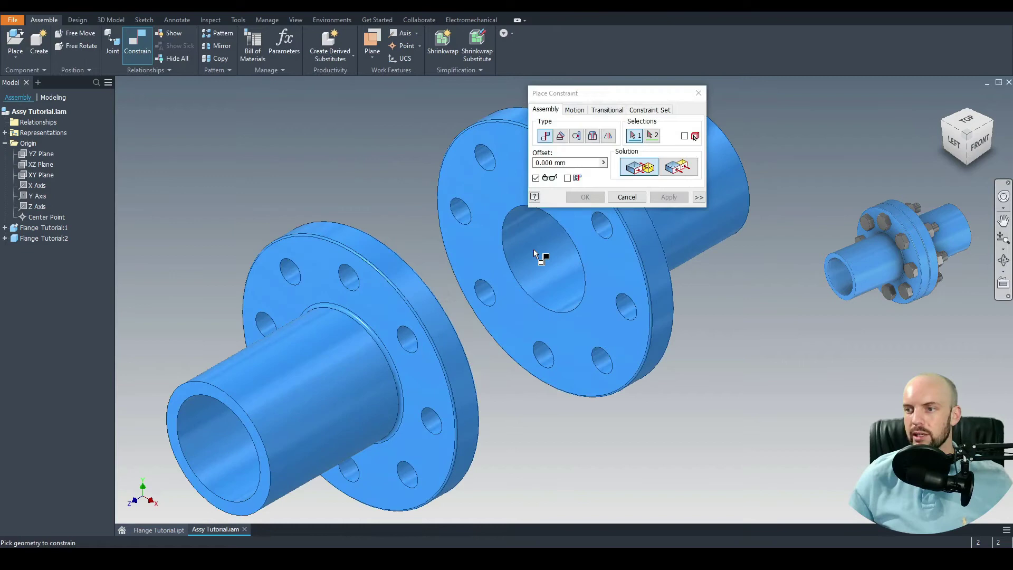
pyautogui.moveTo(534, 249); pyautogui.dragTo(451, 269, button='middle')
pyautogui.click(452, 267)
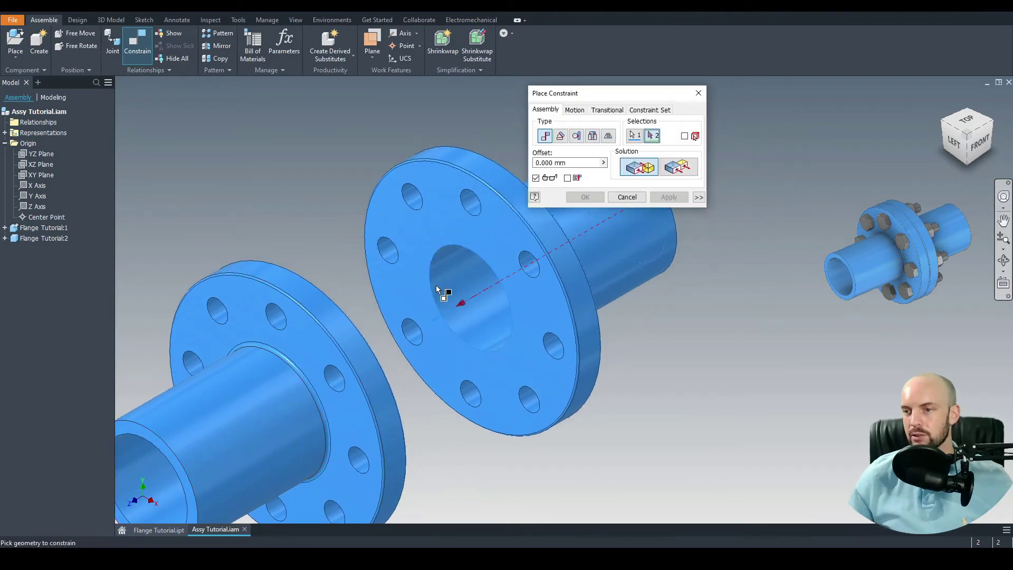
pyautogui.click(242, 389)
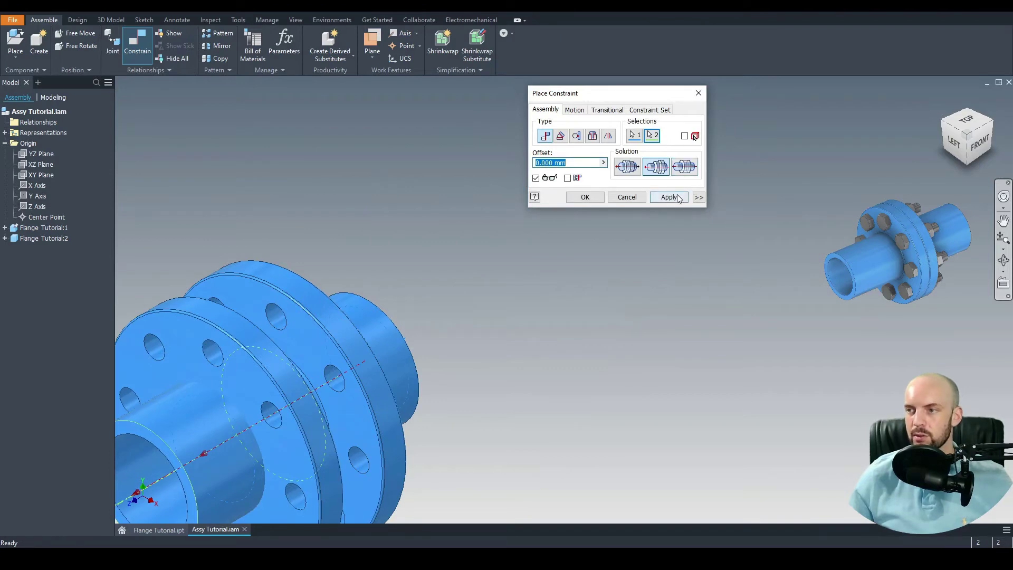
pyautogui.click(667, 197)
pyautogui.click(627, 197)
pyautogui.moveTo(264, 347); pyautogui.dragTo(302, 129)
# - Mate a bolt-hole axis on each flange to line up the bolt holes
pyautogui.click(137, 42)
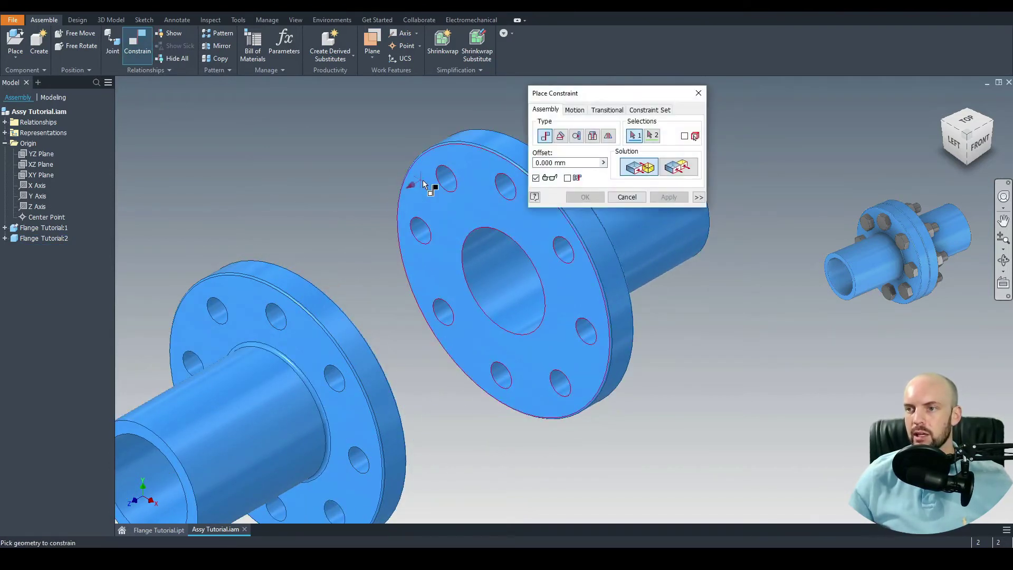
pyautogui.scroll(-4, 432, 172)
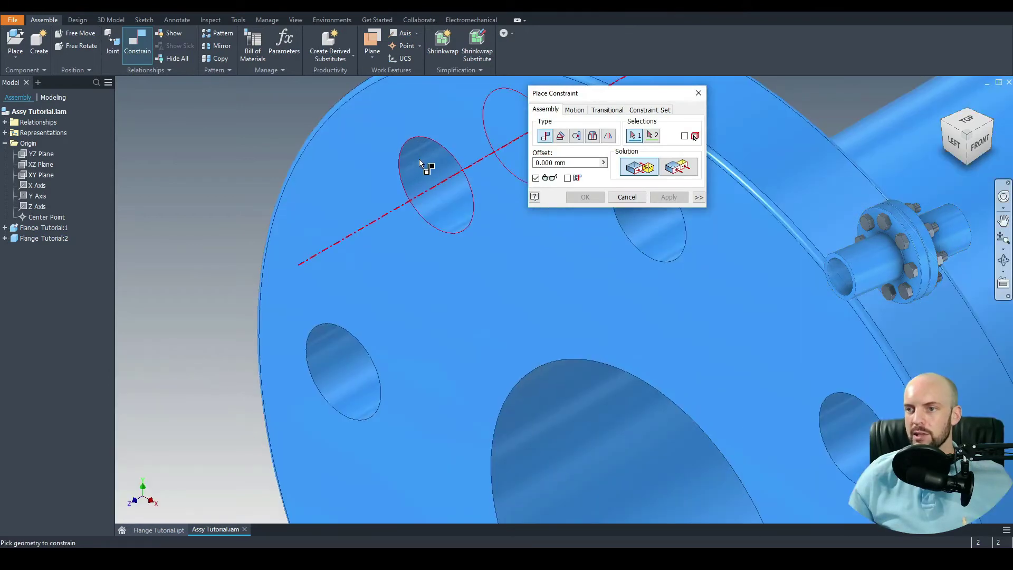
pyautogui.click(419, 160)
pyautogui.scroll(4, 419, 159)
pyautogui.scroll(-4, 253, 248)
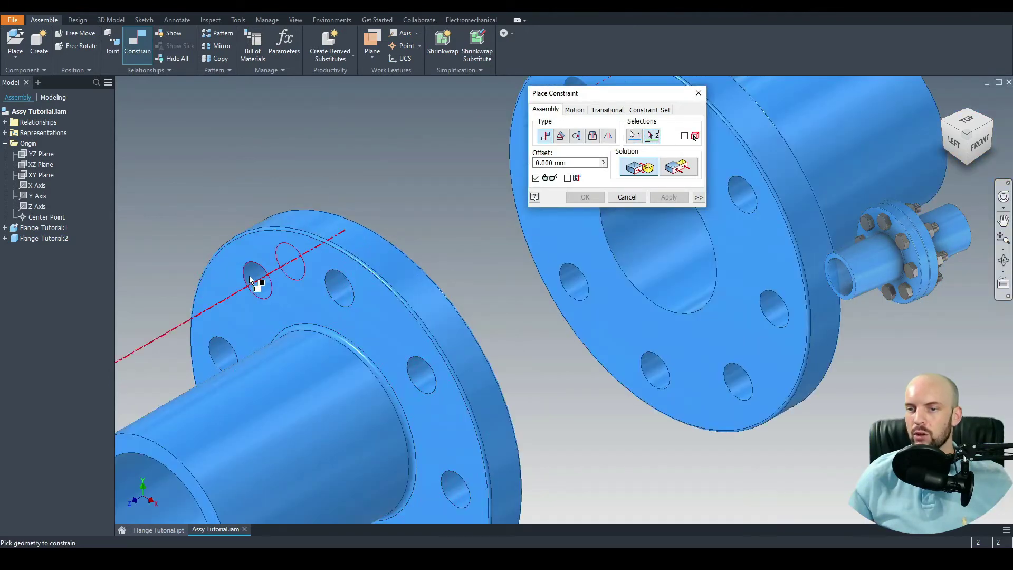
pyautogui.click(252, 276)
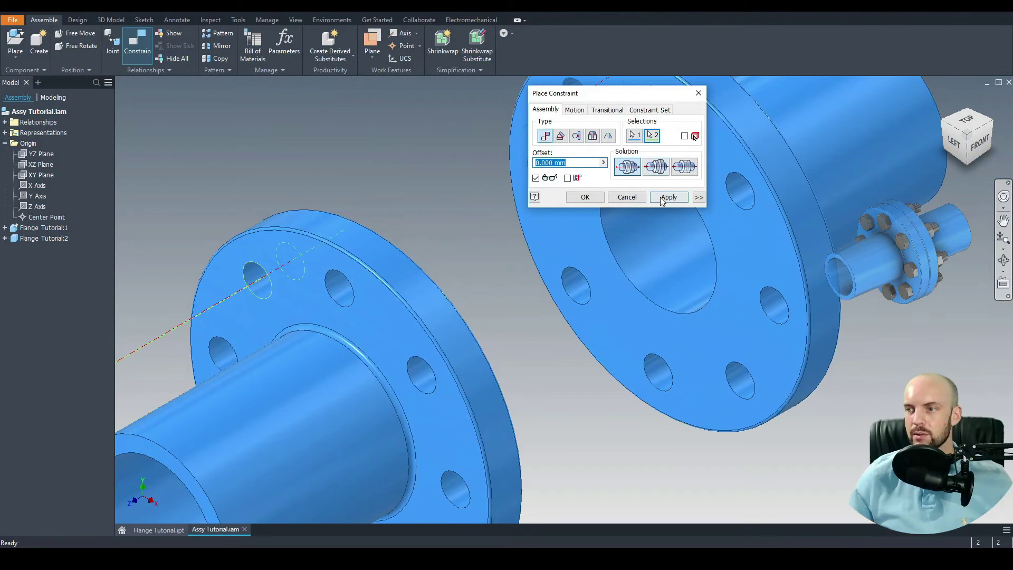
pyautogui.click(662, 198)
pyautogui.click(626, 197)
# - Mate the two flange faces together and orbit to inspect the joined pair
pyautogui.click(137, 45)
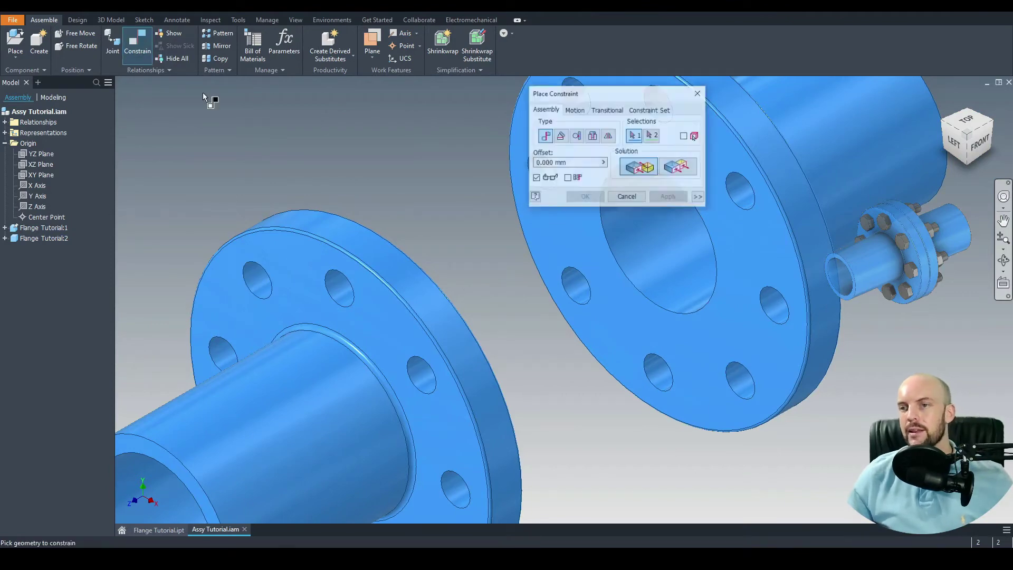
pyautogui.moveTo(422, 153); pyautogui.dragTo(312, 170, button='middle')
pyautogui.scroll(3, 311, 170)
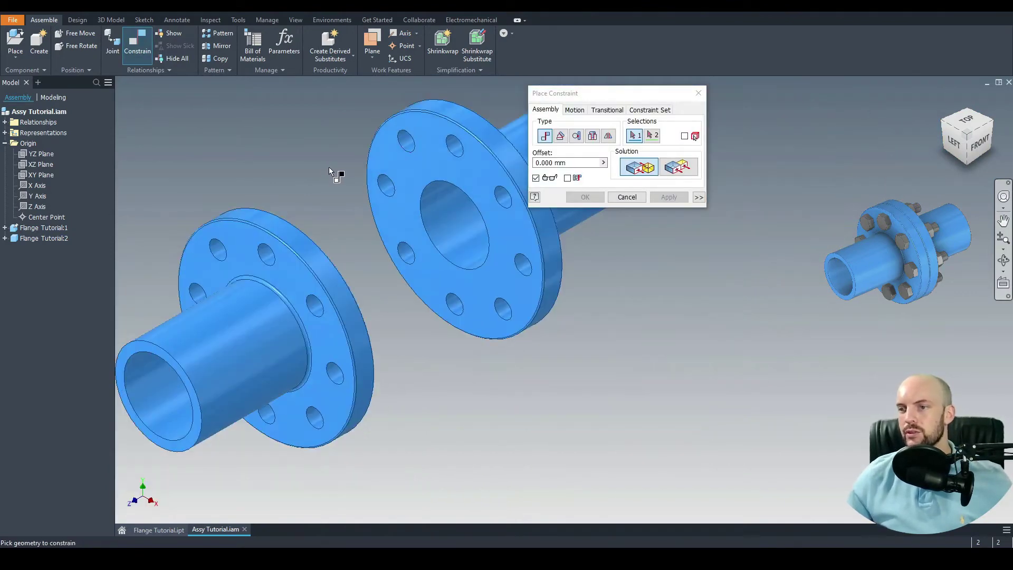
pyautogui.click(427, 160)
pyautogui.keyDown('shift'); pyautogui.moveTo(430, 221); pyautogui.dragTo(264, 280, button='middle'); pyautogui.keyUp('shift')
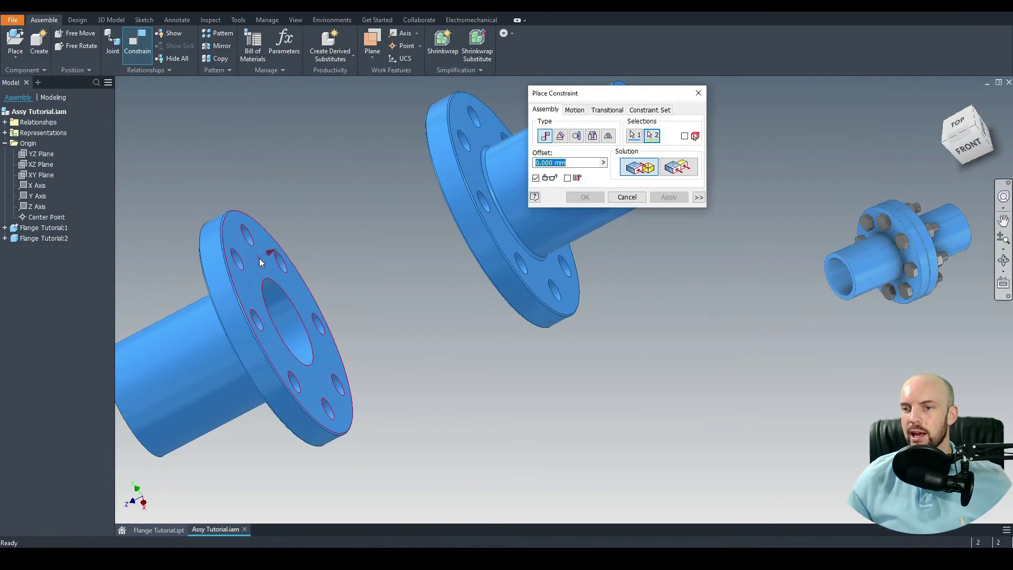
pyautogui.click(259, 262)
pyautogui.click(666, 198)
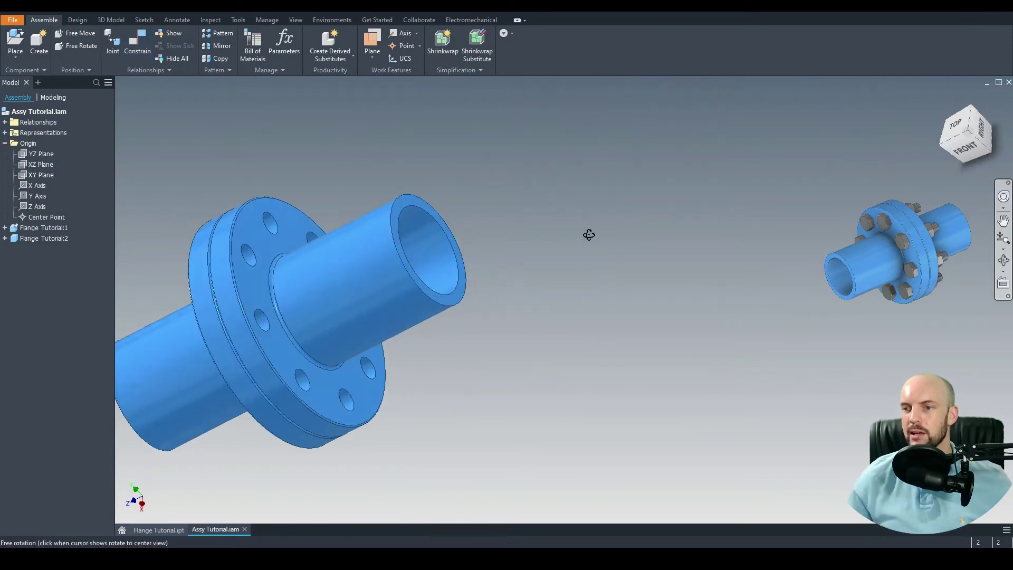
pyautogui.moveTo(589, 234); pyautogui.dragTo(699, 220)
pyautogui.moveTo(698, 220); pyautogui.dragTo(602, 242, button='middle')
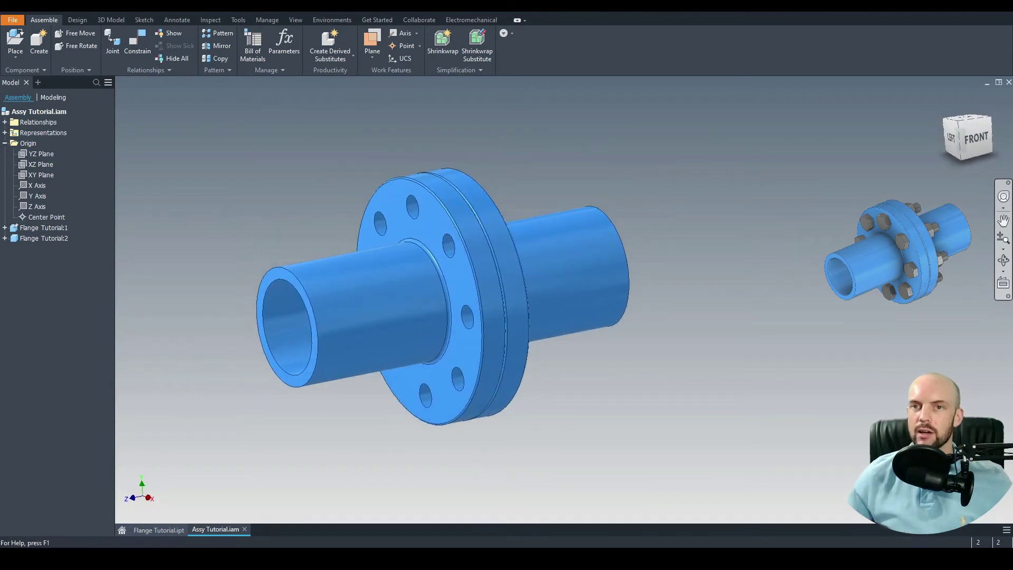
# - Choose ISO 4014 from Content Center Fasteners > Bolts > Hex Head to bring up its sizes
pyautogui.click(17, 59)
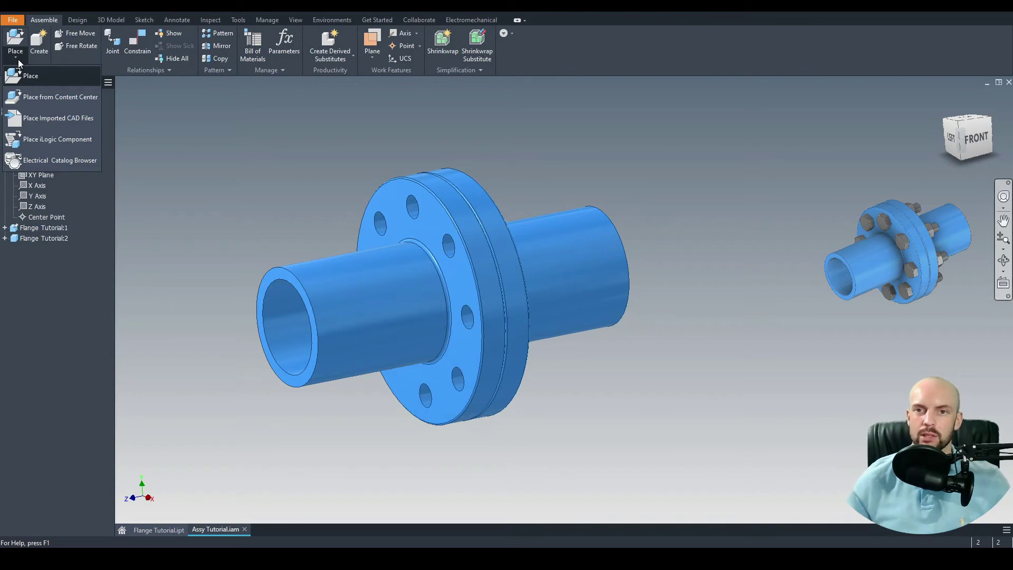
pyautogui.click(65, 100)
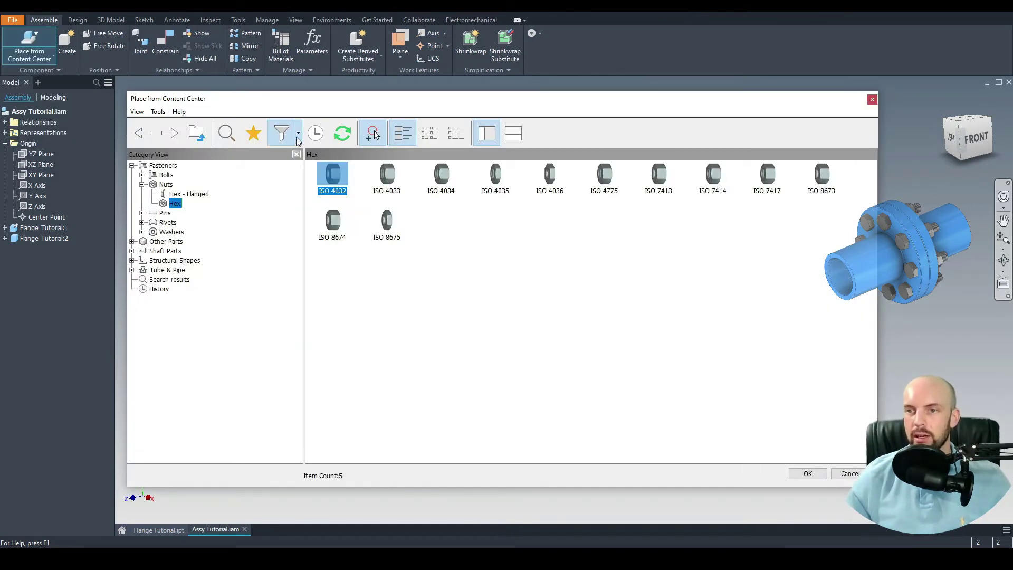
pyautogui.click(297, 136)
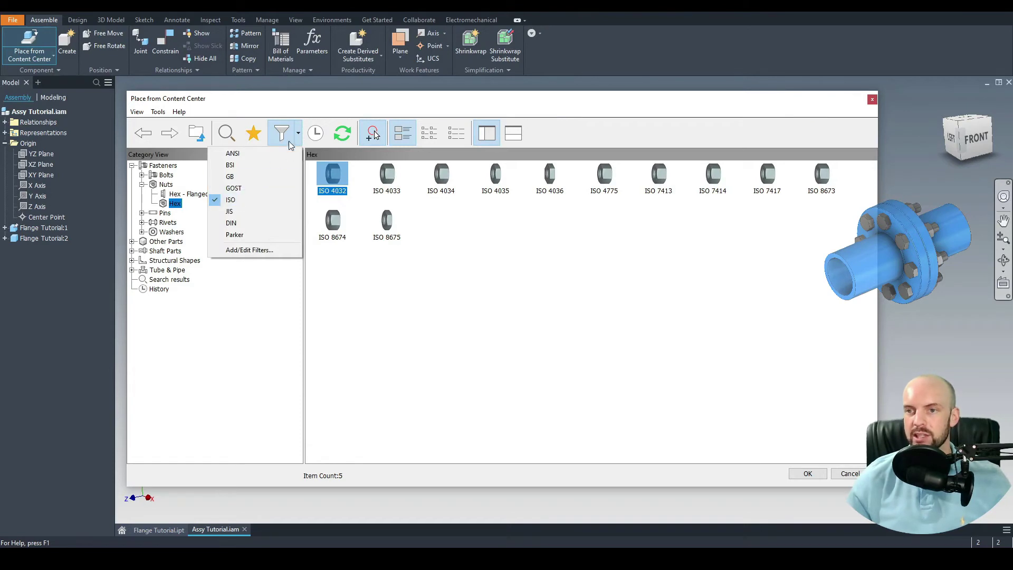
pyautogui.click(299, 129)
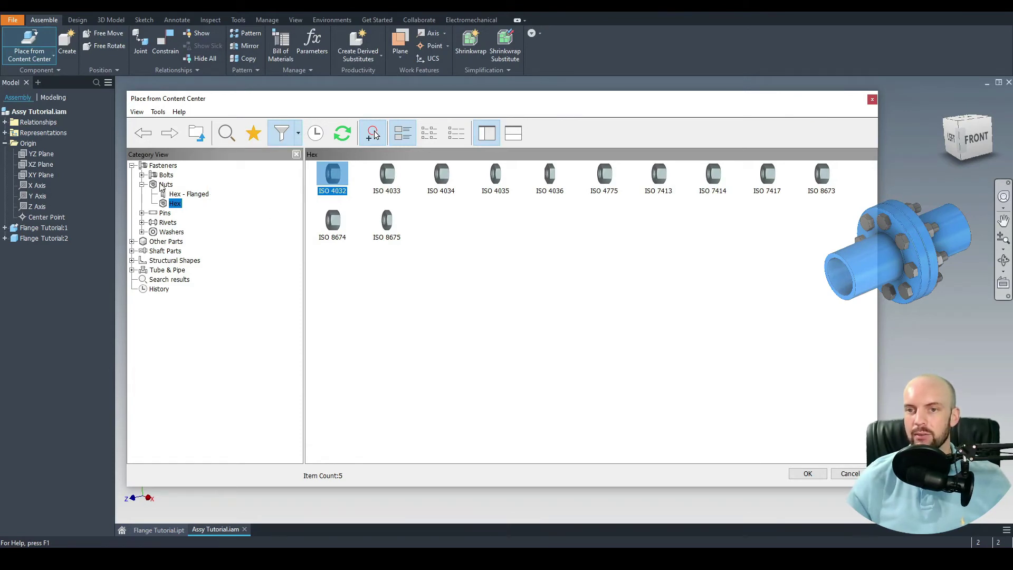
pyautogui.click(141, 184)
pyautogui.click(142, 175)
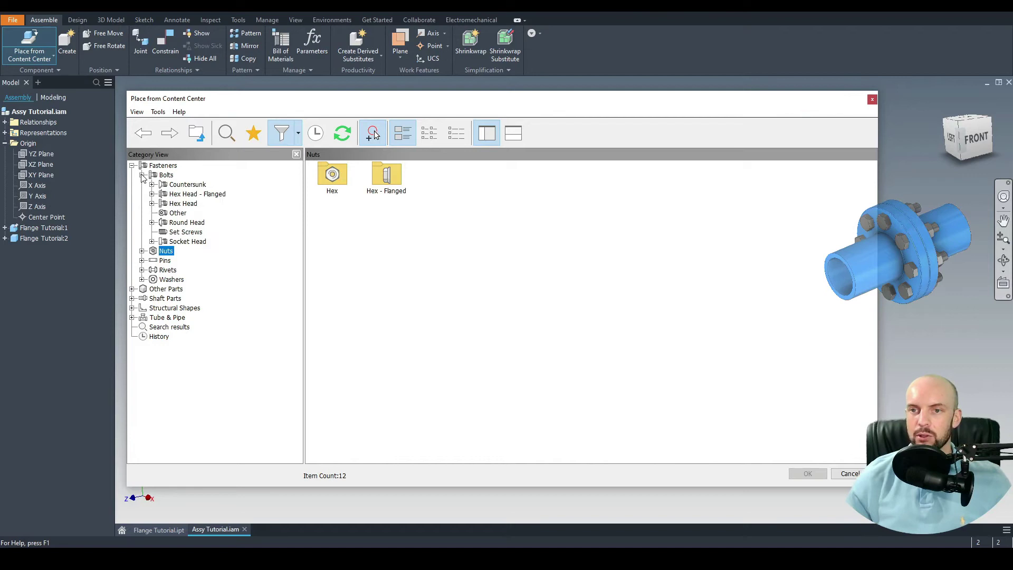
pyautogui.click(174, 203)
pyautogui.click(153, 203)
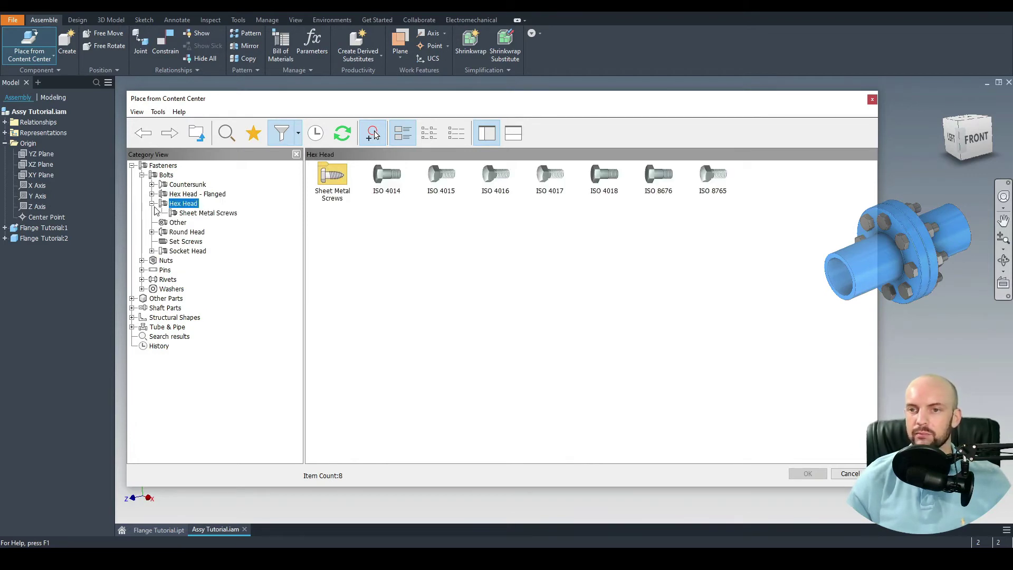
pyautogui.click(390, 185)
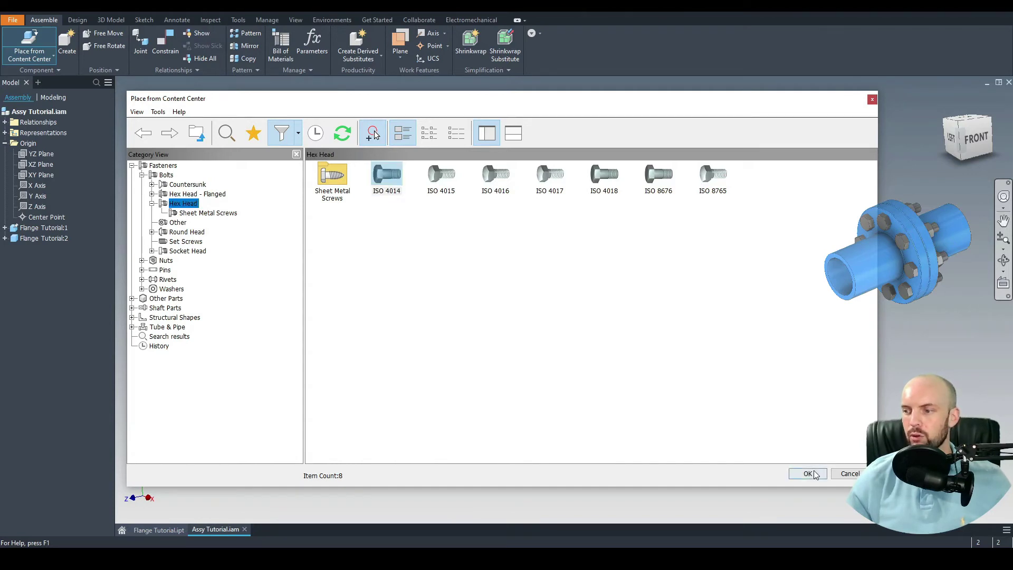
pyautogui.click(807, 474)
pyautogui.click(325, 206)
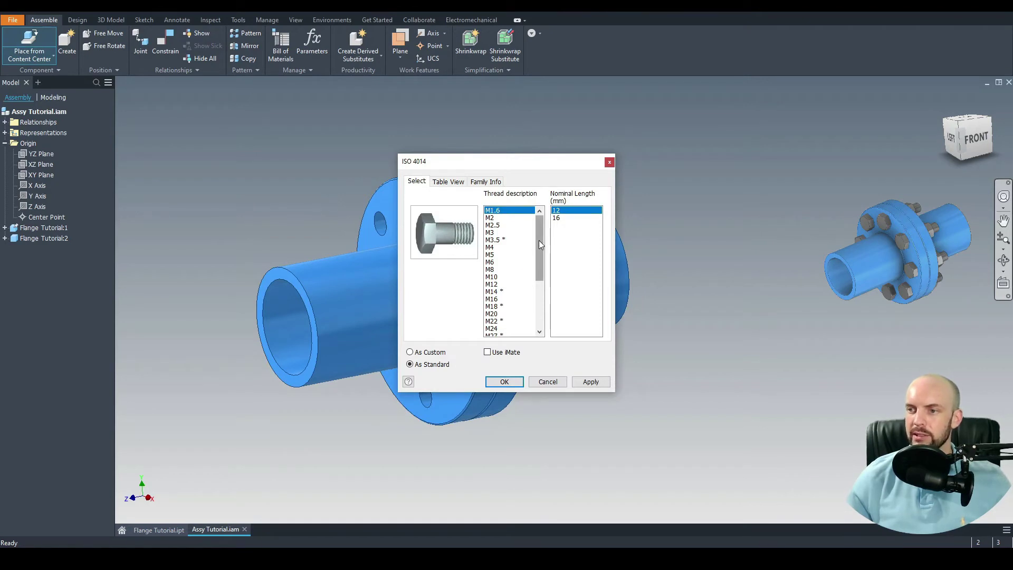
# - Size the bolt as M16 x 65 and rotate it 90° about Y
pyautogui.moveTo(539, 239); pyautogui.dragTo(539, 248)
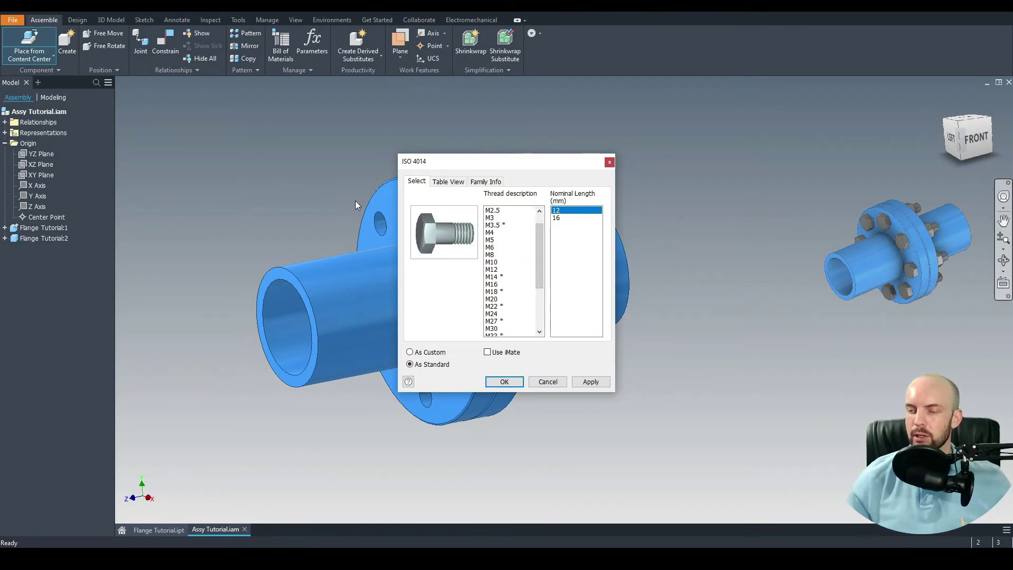
pyautogui.click(495, 285)
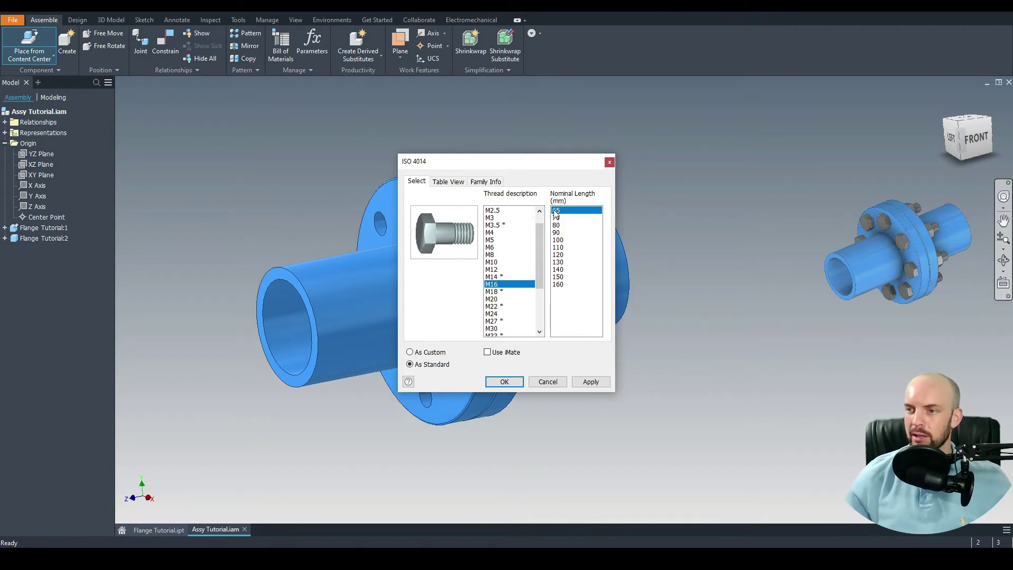
pyautogui.click(504, 382)
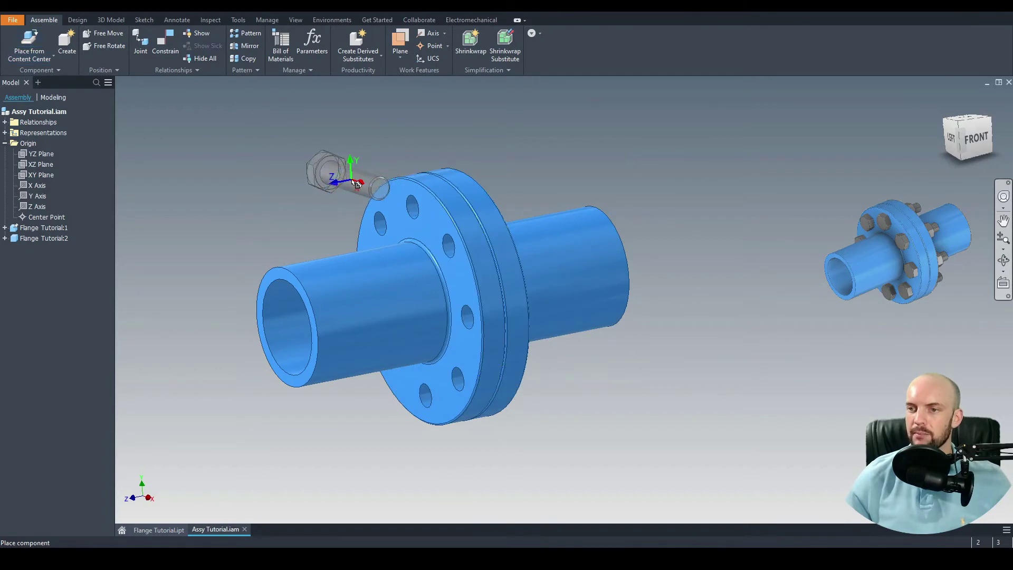
pyautogui.rightClick(325, 187)
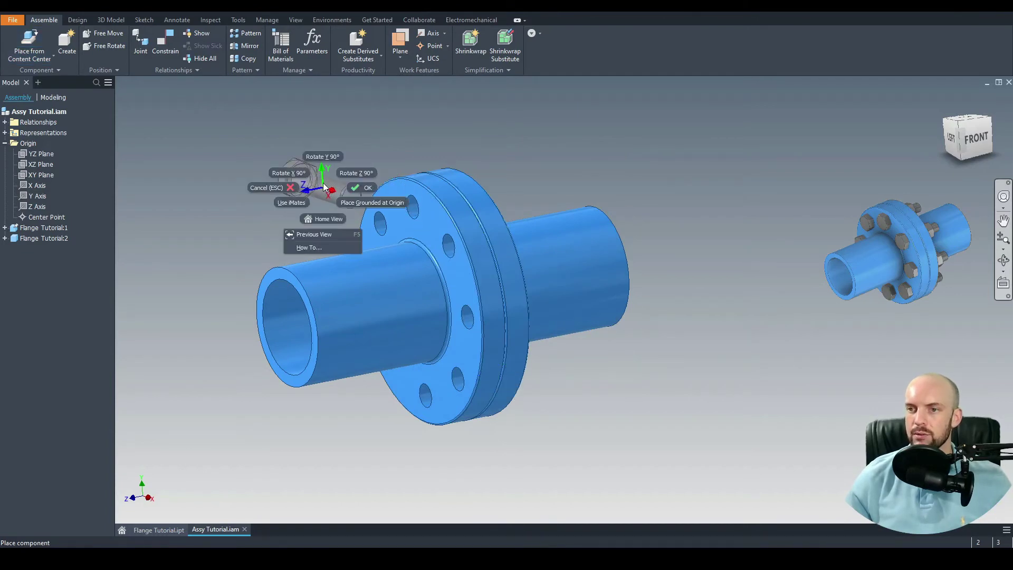
pyautogui.click(322, 157)
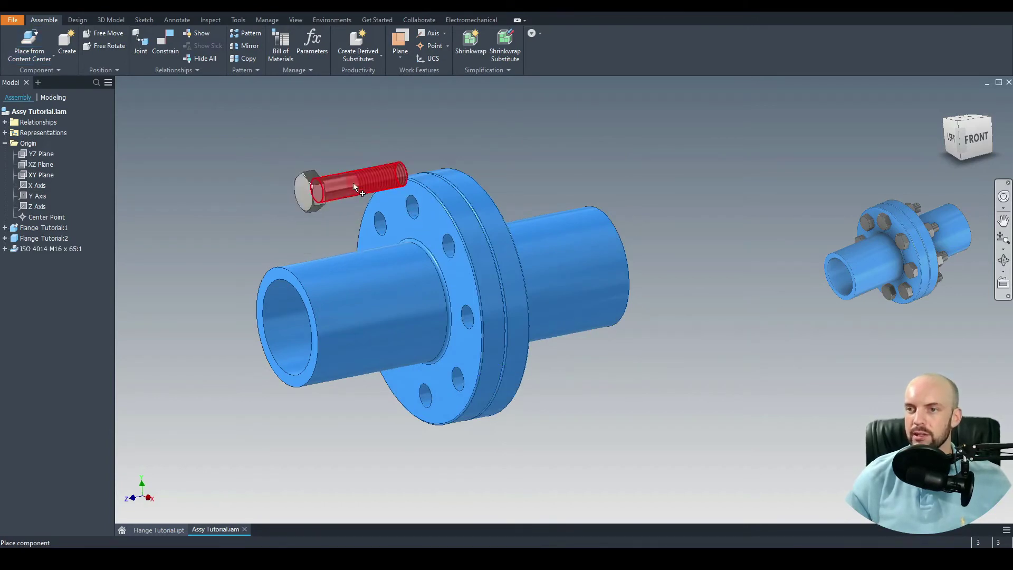
# - Place the bolt beside the flange and mate its shank axis to a flange bolt hole
pyautogui.click(353, 183)
pyautogui.rightClick(266, 136)
pyautogui.click(297, 137)
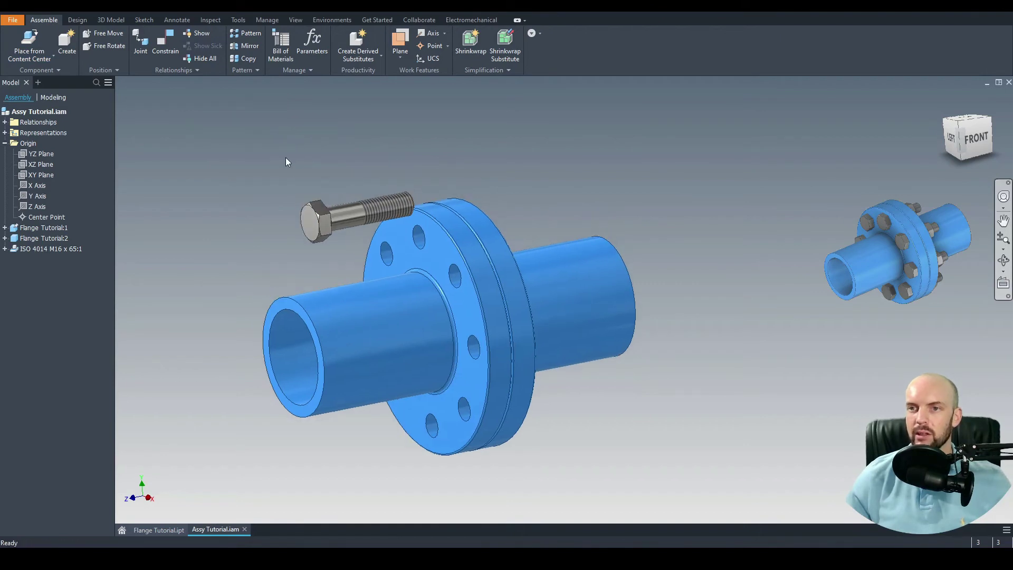
pyautogui.click(167, 45)
pyautogui.scroll(2, 383, 203)
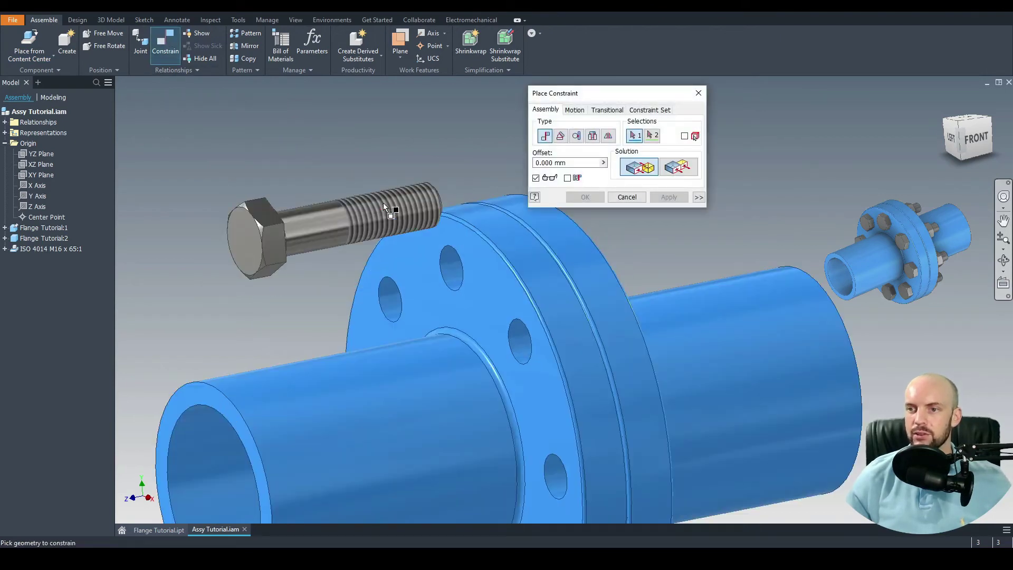
pyautogui.click(334, 207)
pyautogui.scroll(2, 465, 252)
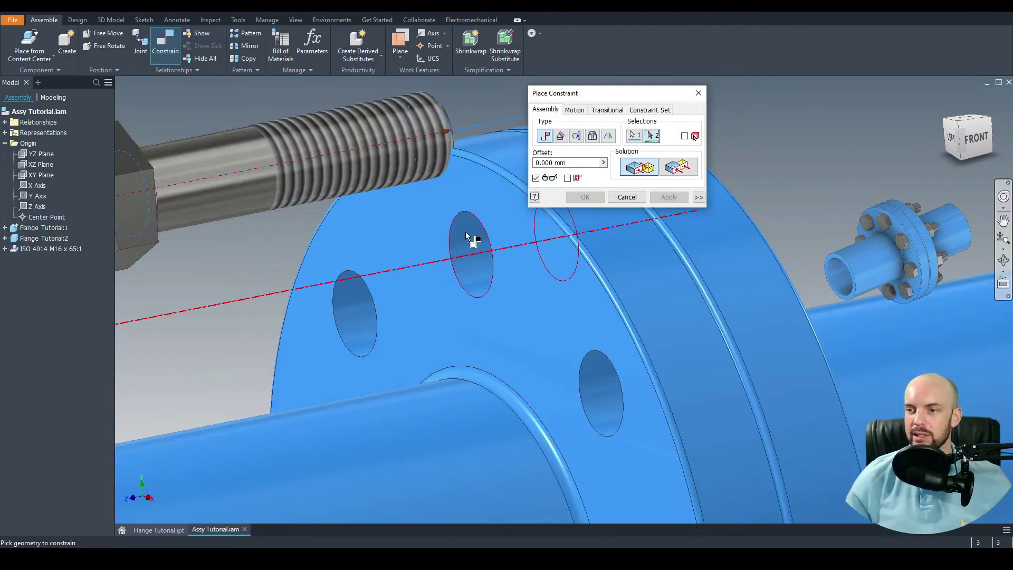
pyautogui.click(466, 234)
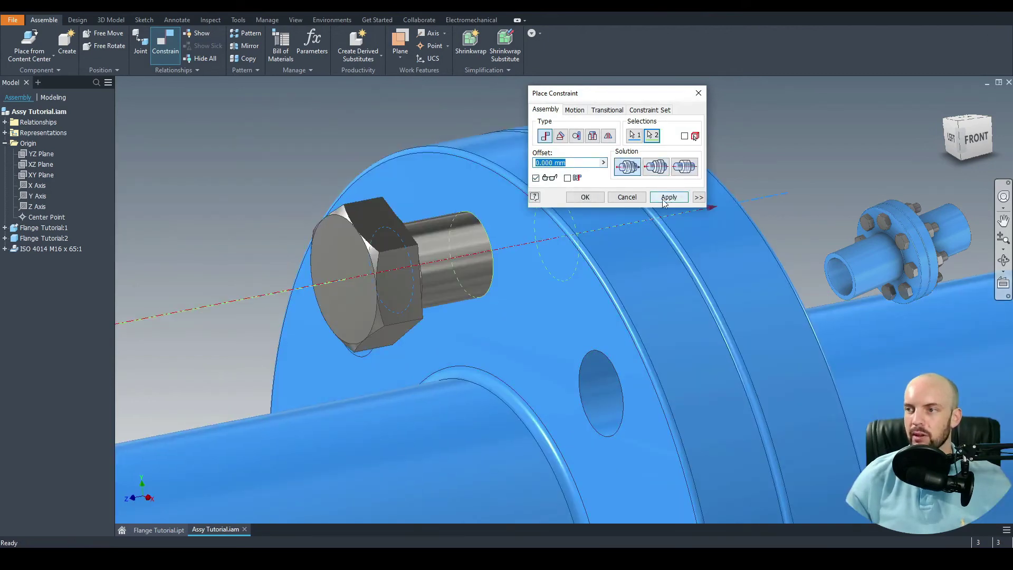
pyautogui.click(664, 201)
# - Mate the bolt head against the flange face
pyautogui.keyDown('shift'); pyautogui.moveTo(463, 194); pyautogui.dragTo(317, 238, button='middle'); pyautogui.keyUp('shift')
pyautogui.scroll(3, 297, 243)
pyautogui.click(302, 250)
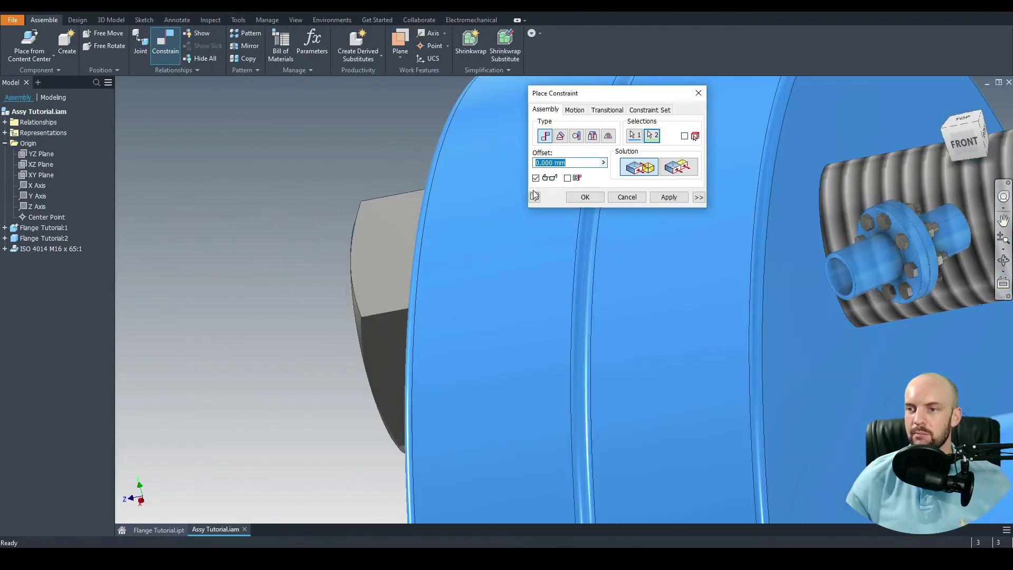
pyautogui.click(669, 196)
pyautogui.keyDown('shift'); pyautogui.moveTo(344, 201); pyautogui.dragTo(382, 227, button='middle'); pyautogui.keyUp('shift')
pyautogui.click(627, 197)
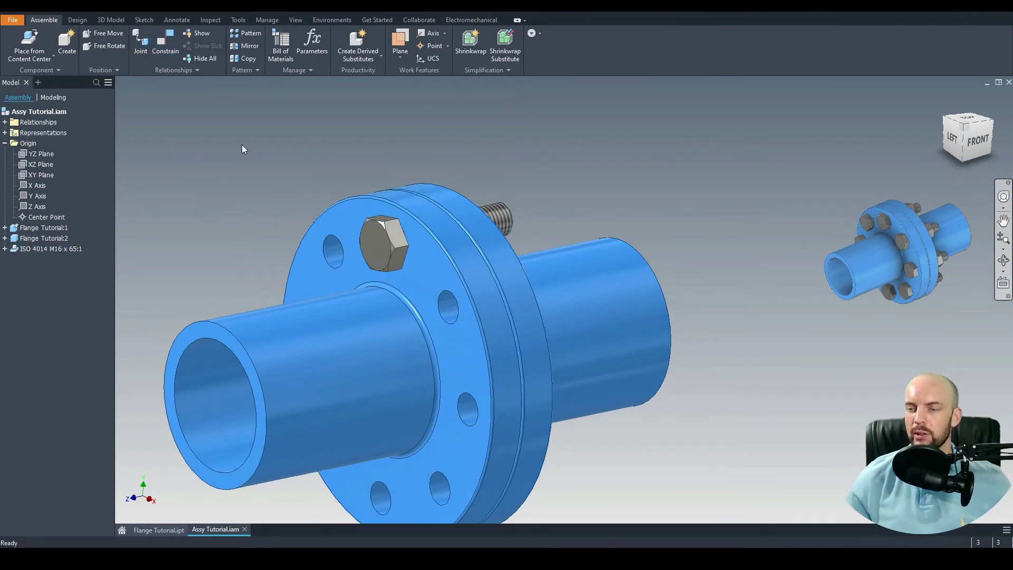
# - Add a 0° angle constraint between the XZ Plane and a bolt head flat
pyautogui.click(38, 165)
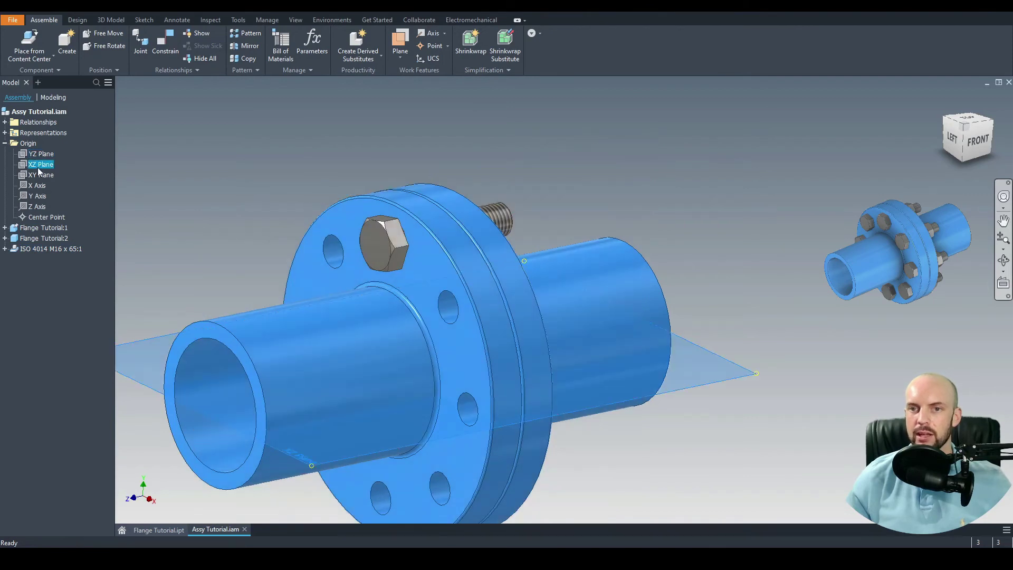
pyautogui.click(165, 41)
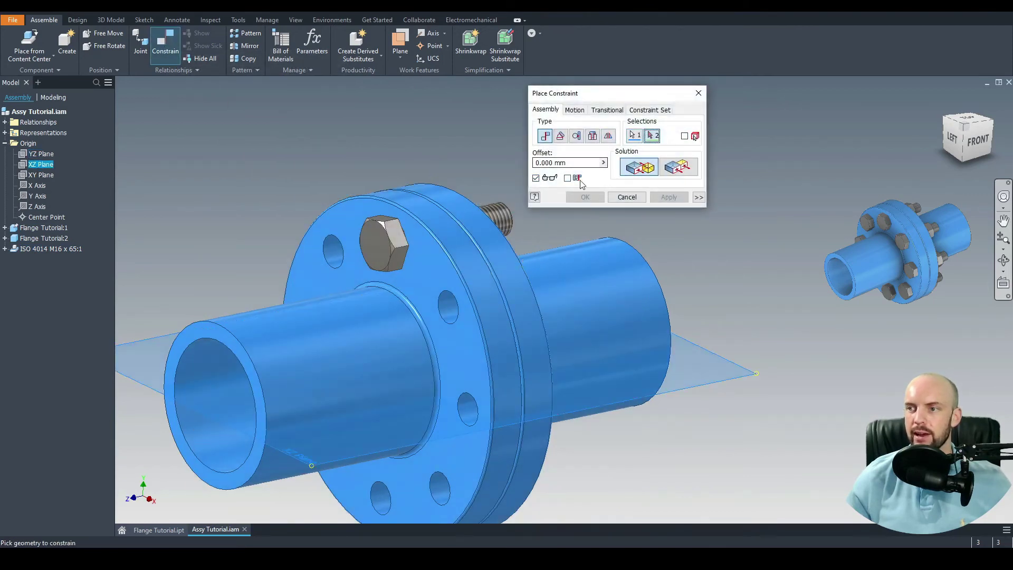
pyautogui.click(560, 138)
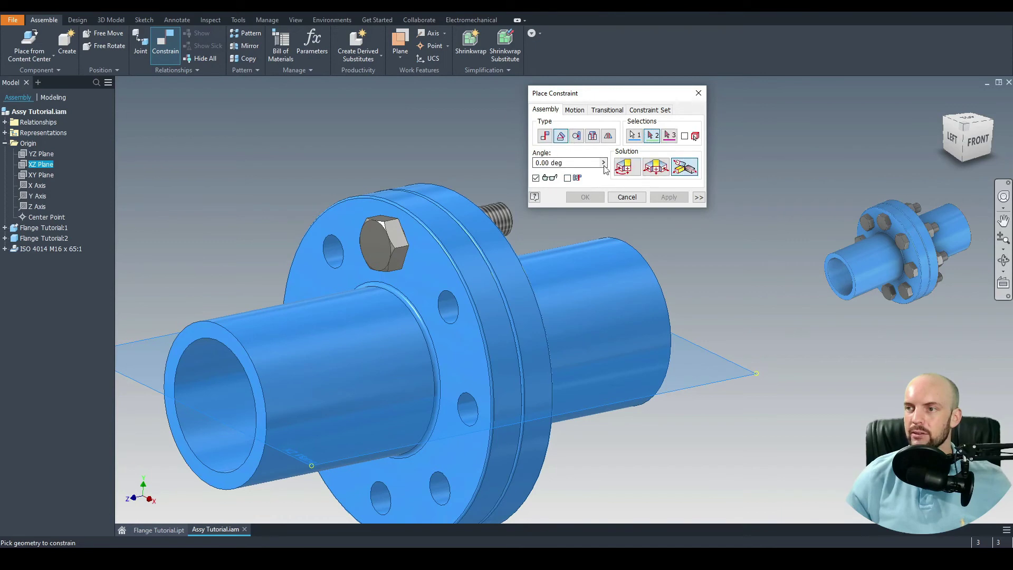
pyautogui.scroll(-3, 379, 225)
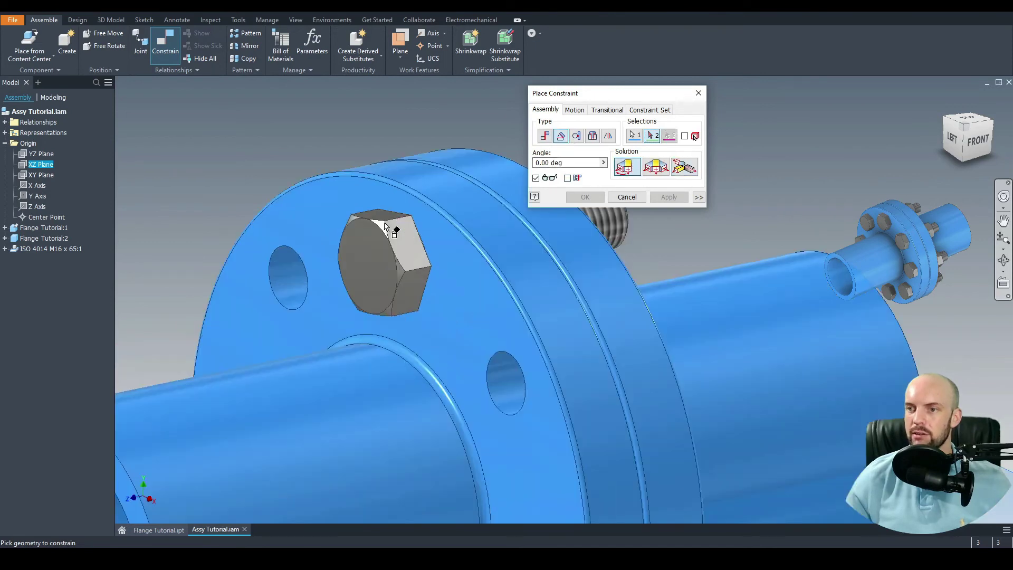
pyautogui.click(376, 218)
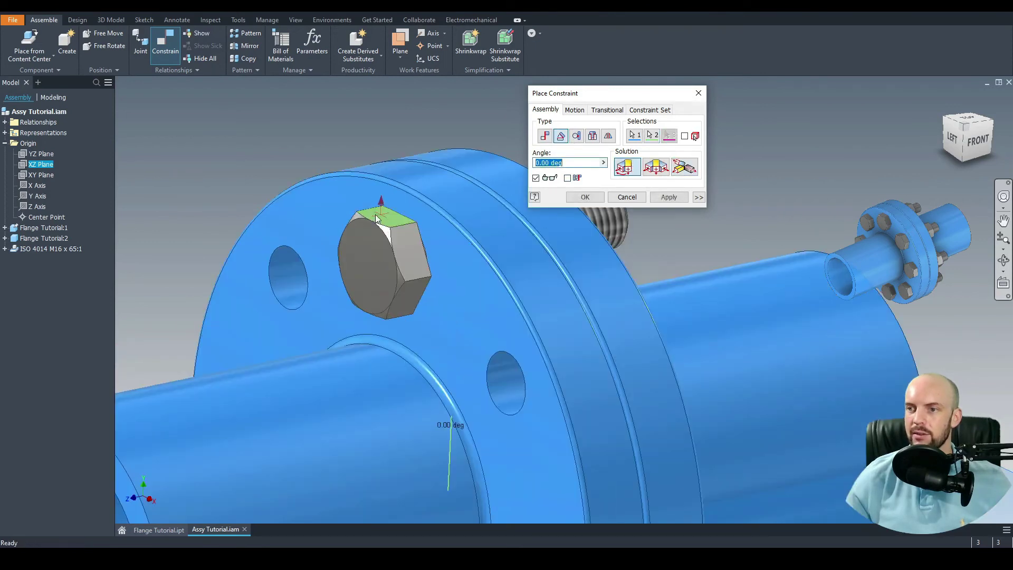
pyautogui.click(585, 196)
pyautogui.scroll(5, 338, 108)
pyautogui.click(364, 165)
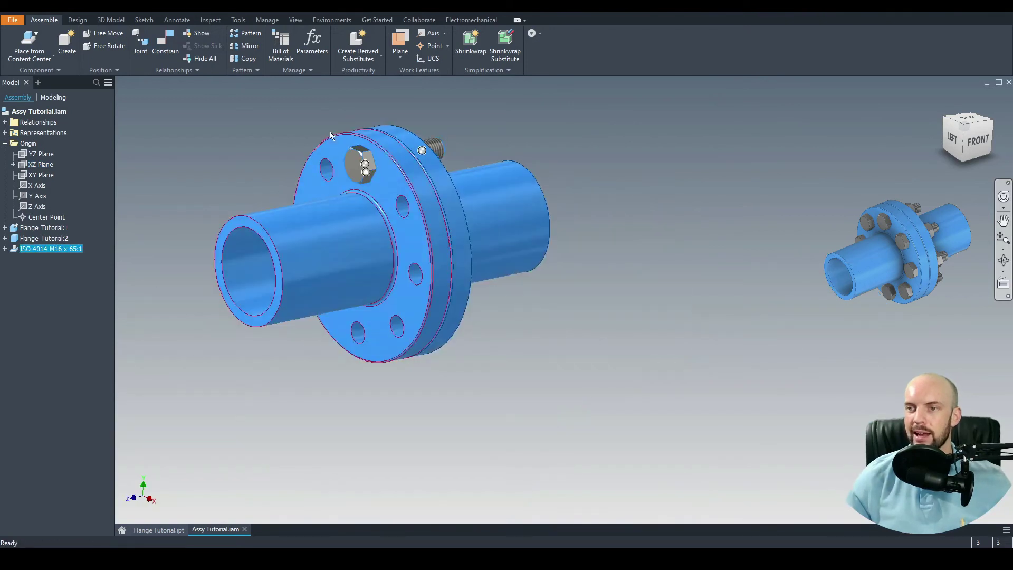
pyautogui.click(242, 109)
pyautogui.moveTo(242, 109); pyautogui.dragTo(266, 148, button='middle')
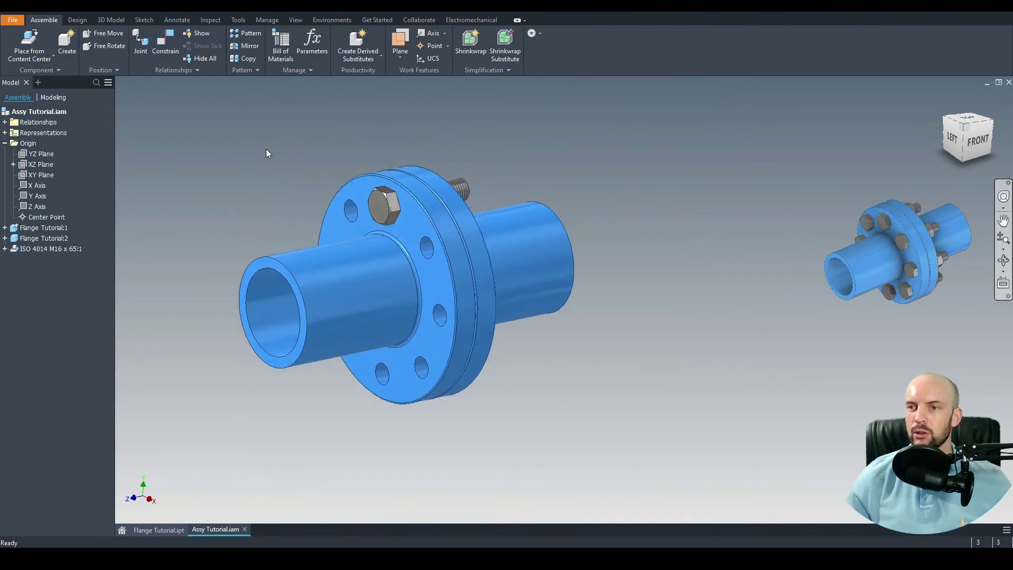
# - Pattern the bolt circularly around the hub axis: 8 copies at 45° spacing
pyautogui.click(250, 35)
pyautogui.click(376, 208)
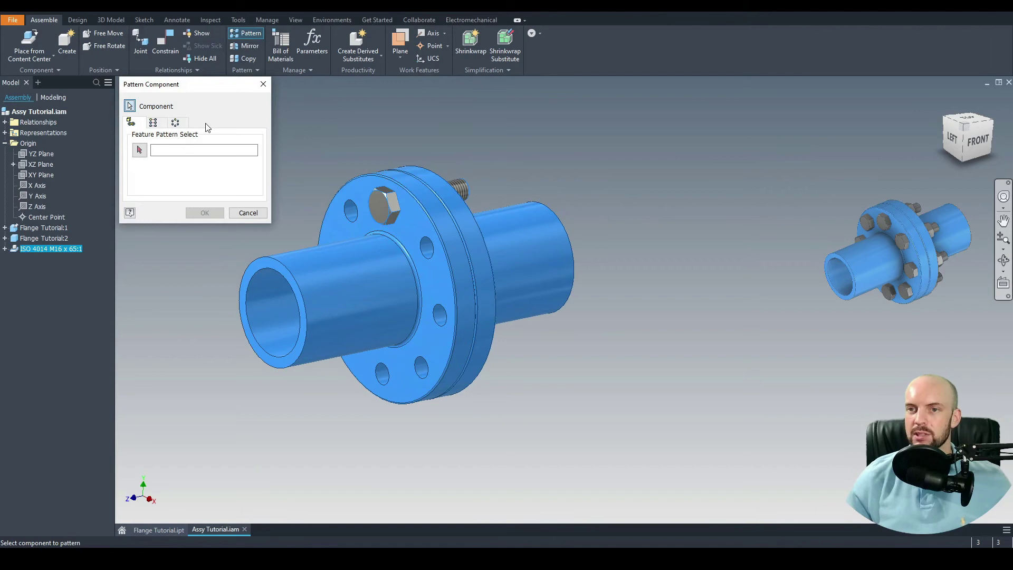
pyautogui.click(176, 123)
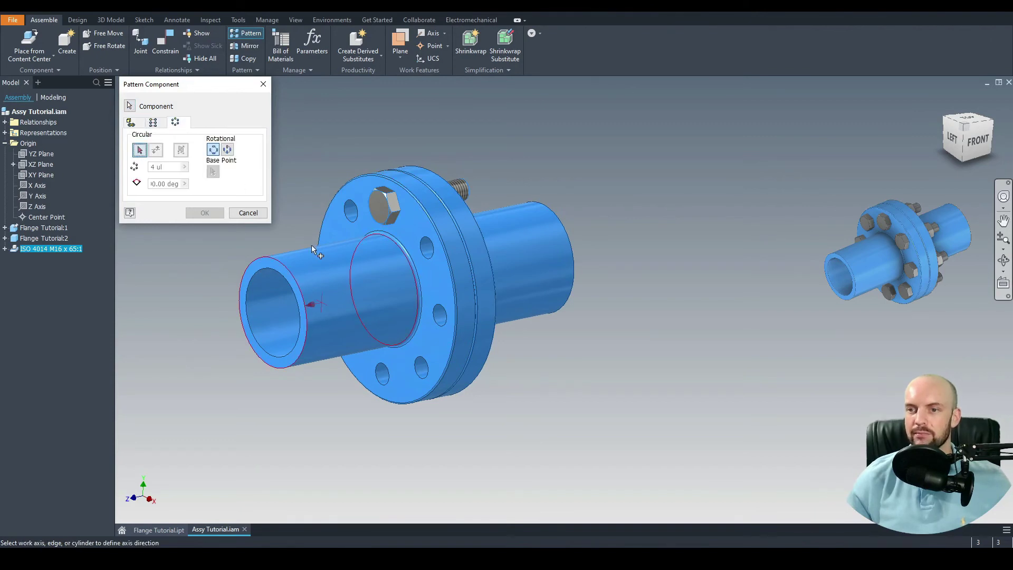
pyautogui.click(312, 262)
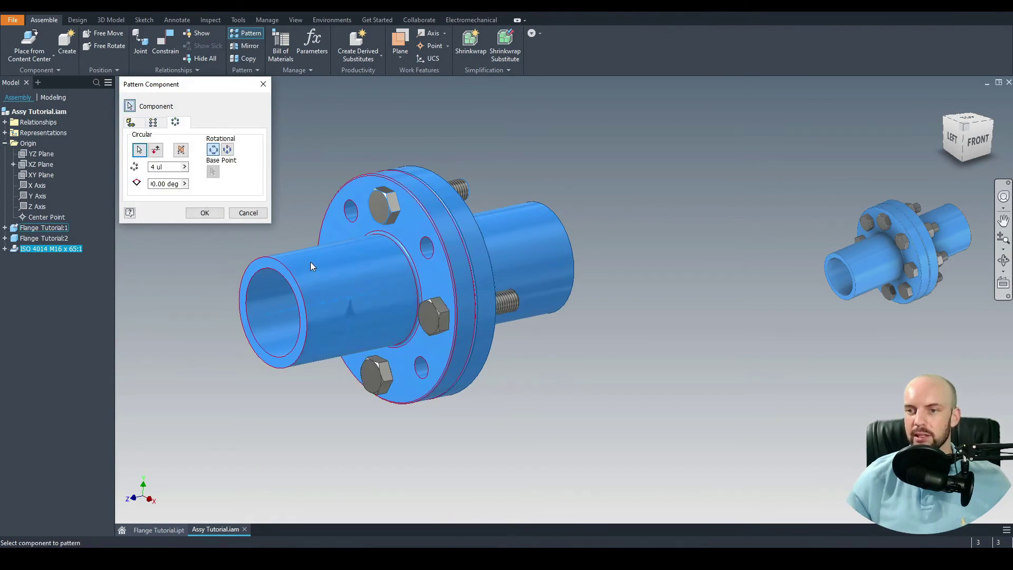
pyautogui.click(142, 166)
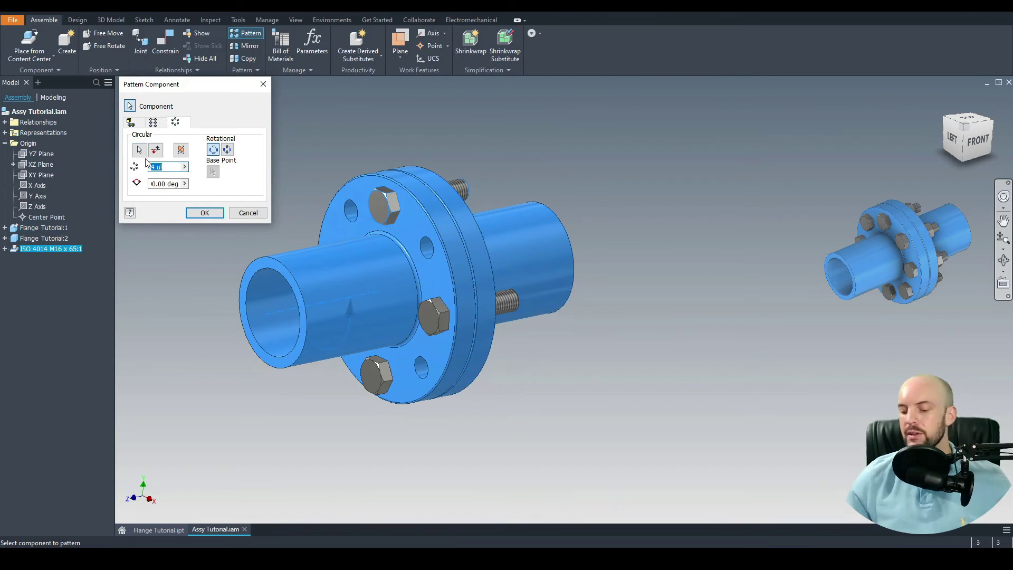
pyautogui.write('8')
pyautogui.click(156, 184)
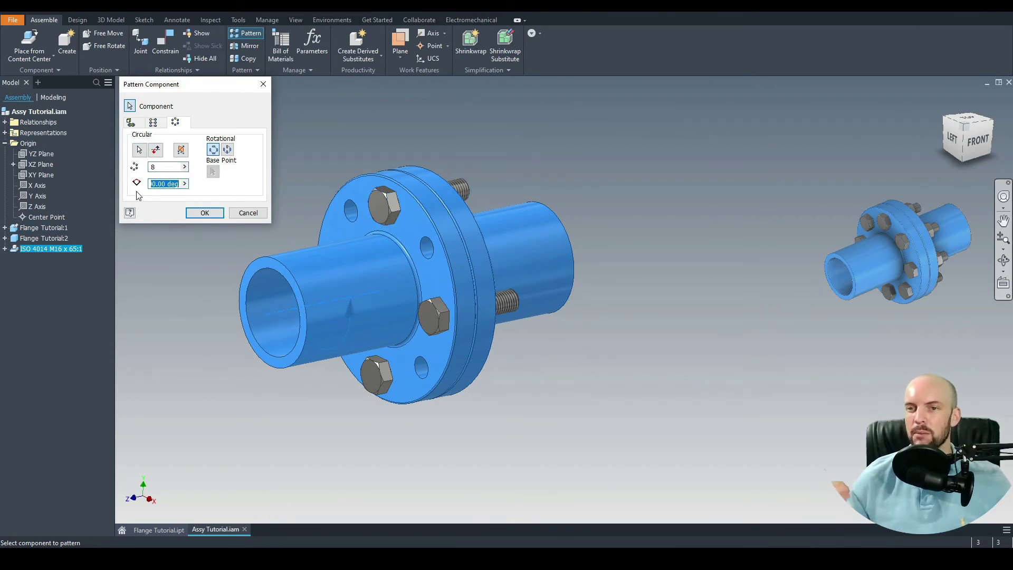
pyautogui.write('45')
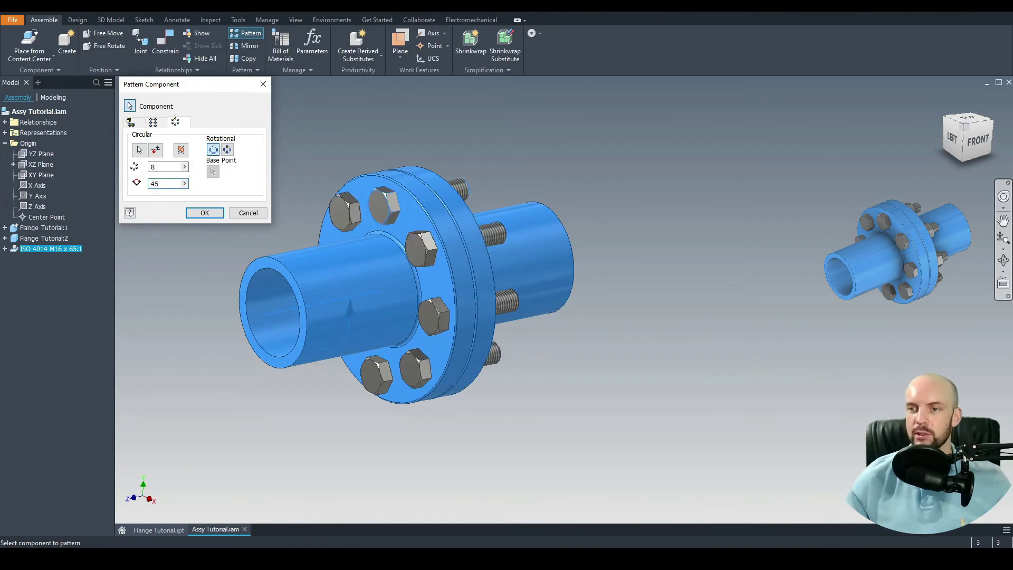
pyautogui.click(198, 213)
pyautogui.keyDown('shift'); pyautogui.moveTo(473, 267); pyautogui.dragTo(242, 159, button='middle'); pyautogui.keyUp('shift')
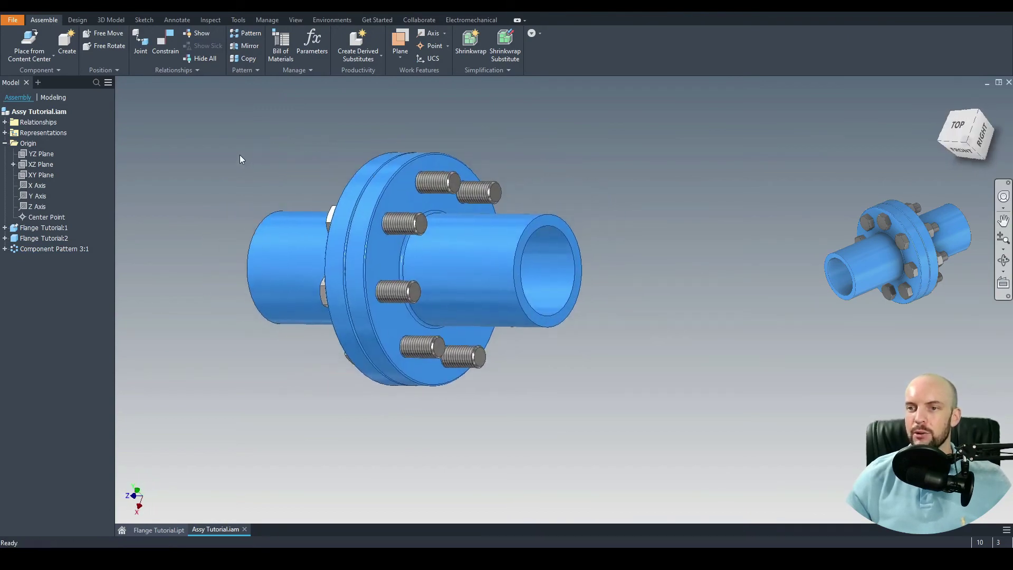
# - Place one ISO 4032 M16 hex nut from Content Center Fasteners > Nuts > Hex
pyautogui.click(30, 40)
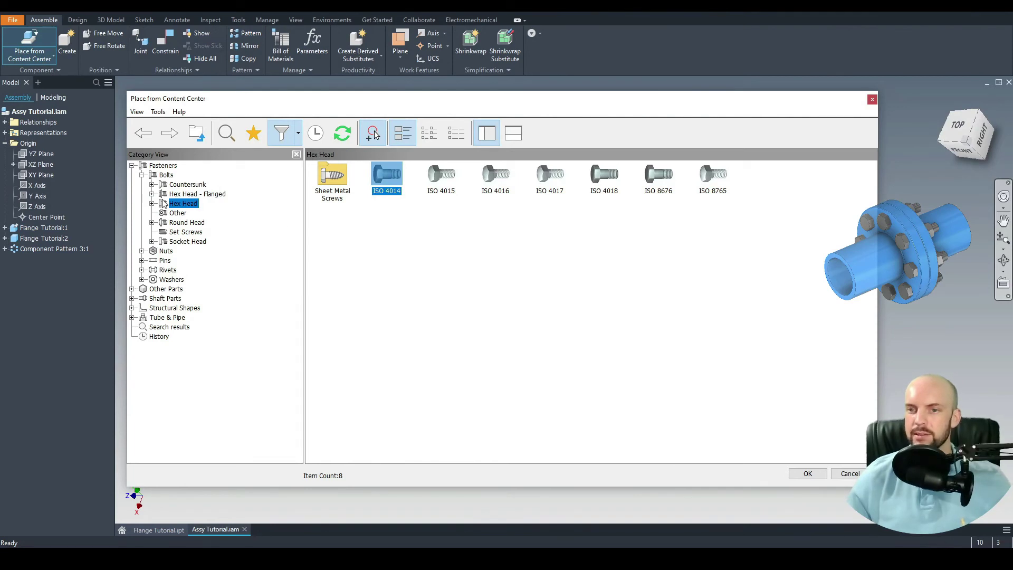
pyautogui.click(142, 175)
pyautogui.click(142, 184)
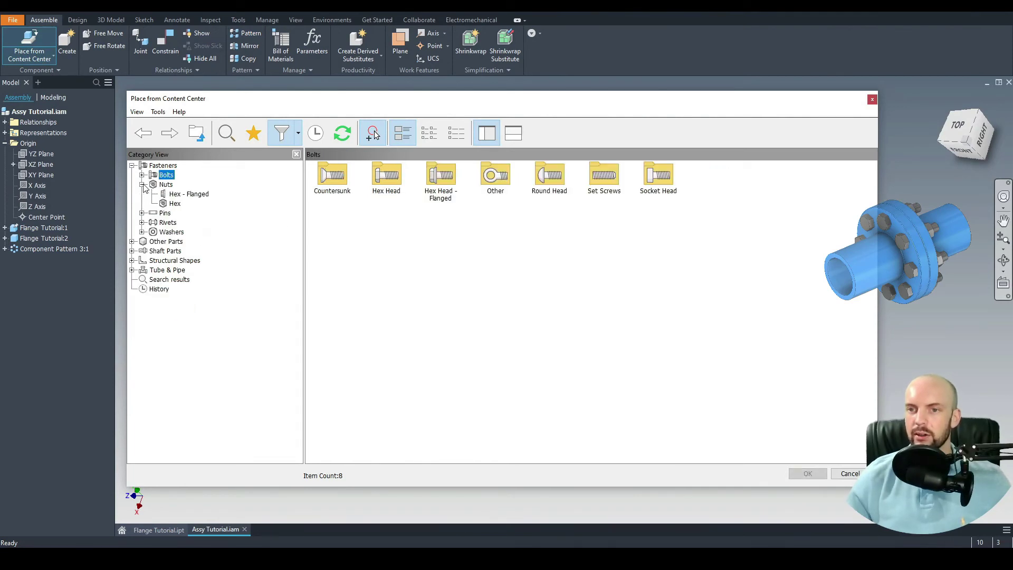
pyautogui.click(174, 203)
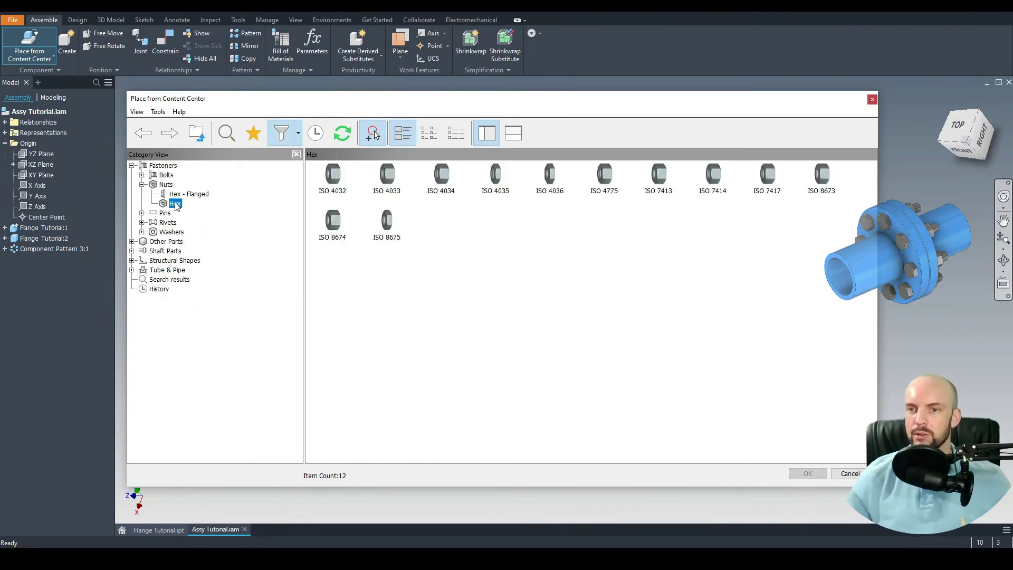
pyautogui.doubleClick(333, 176)
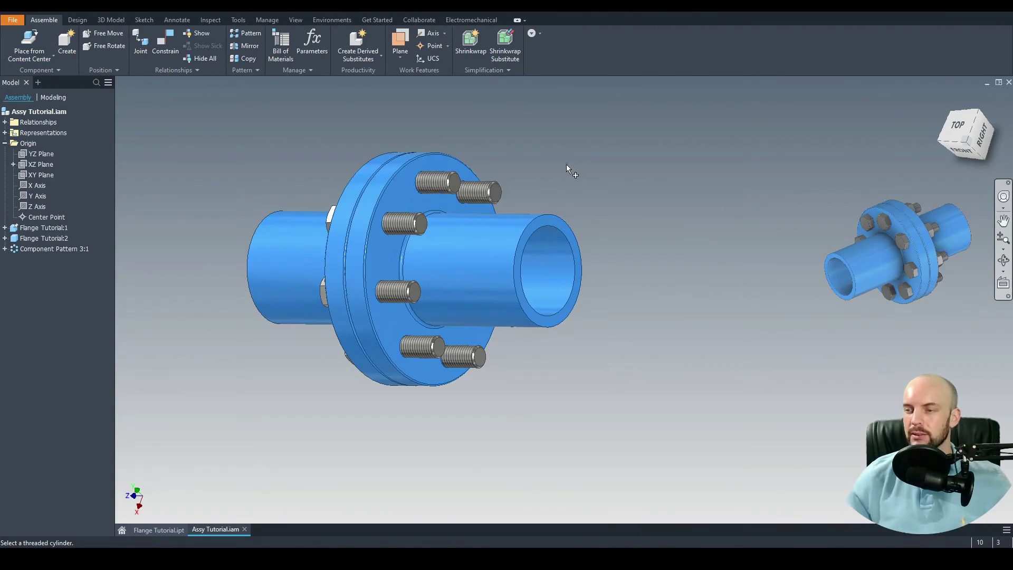
pyautogui.click(558, 181)
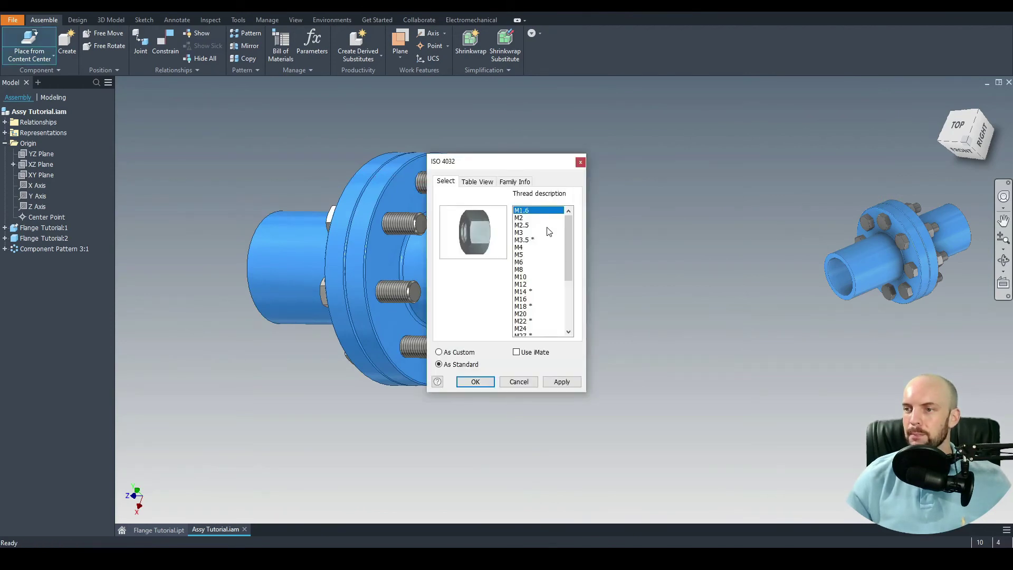
pyautogui.click(525, 299)
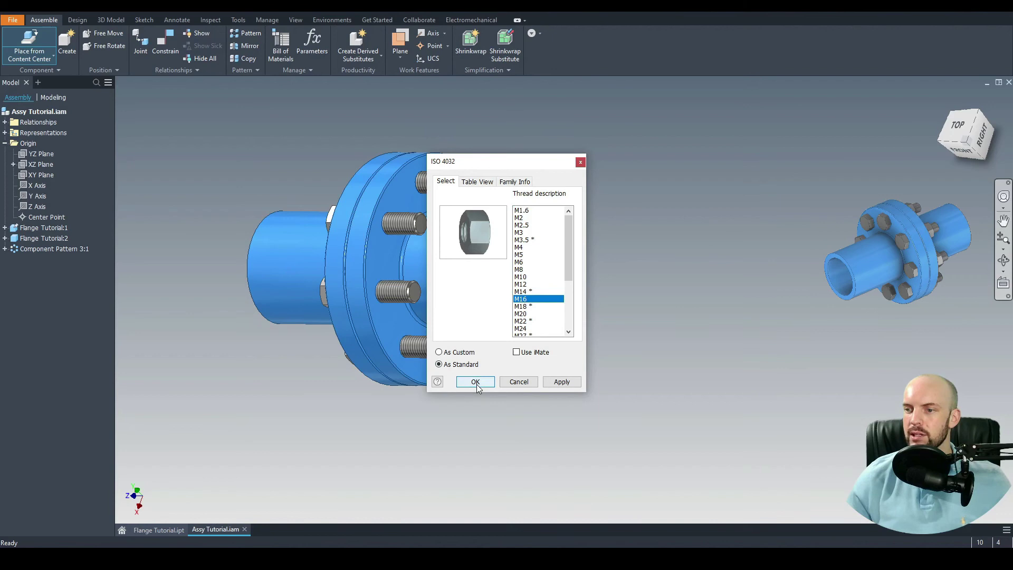
pyautogui.click(475, 381)
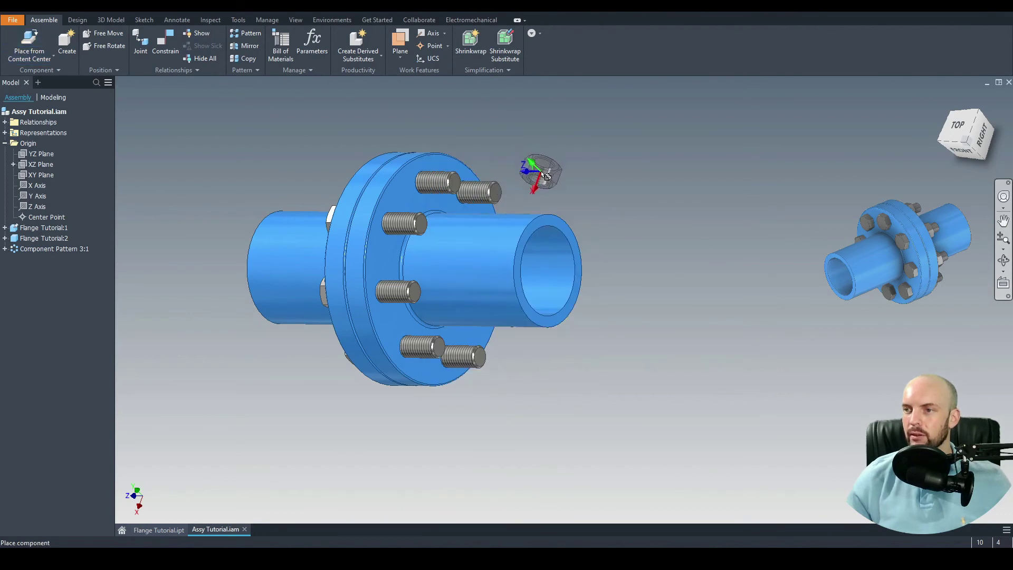
pyautogui.click(546, 176)
# - Mate the nut's hole axis to a bolt end and seat the nut against the flange face
pyautogui.rightClick(607, 158)
pyautogui.click(653, 154)
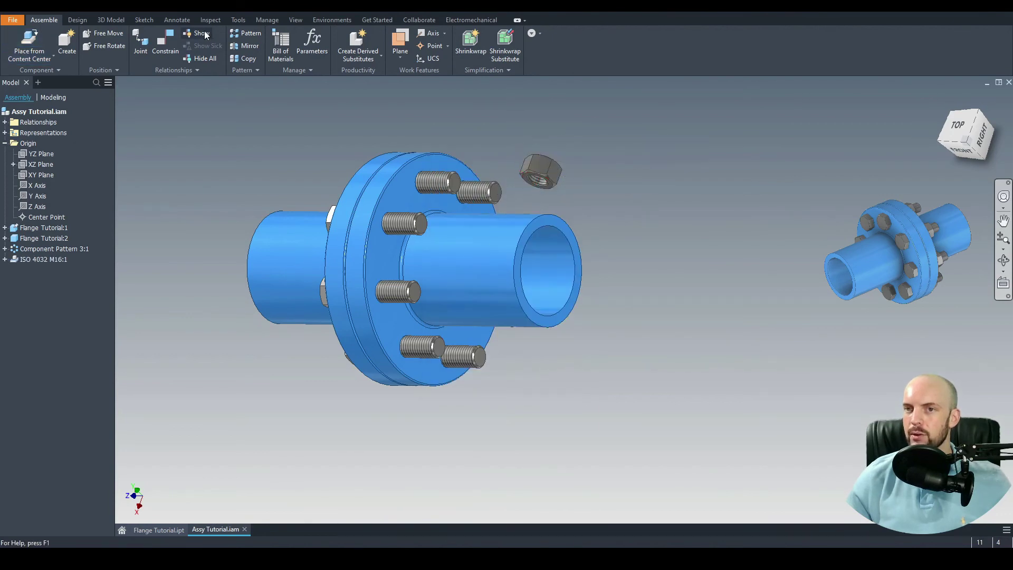
pyautogui.click(168, 47)
pyautogui.scroll(5, 505, 153)
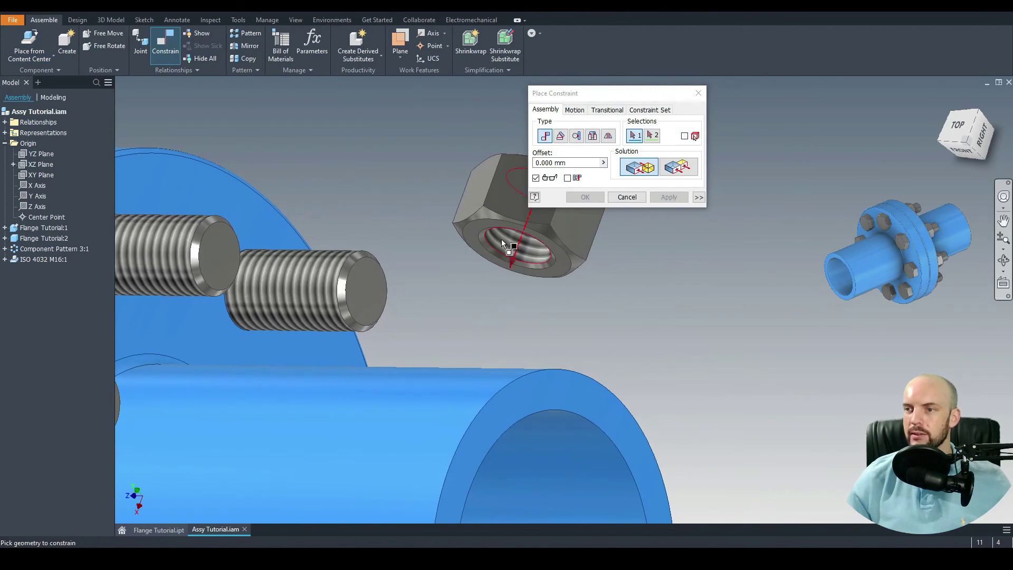
pyautogui.click(501, 239)
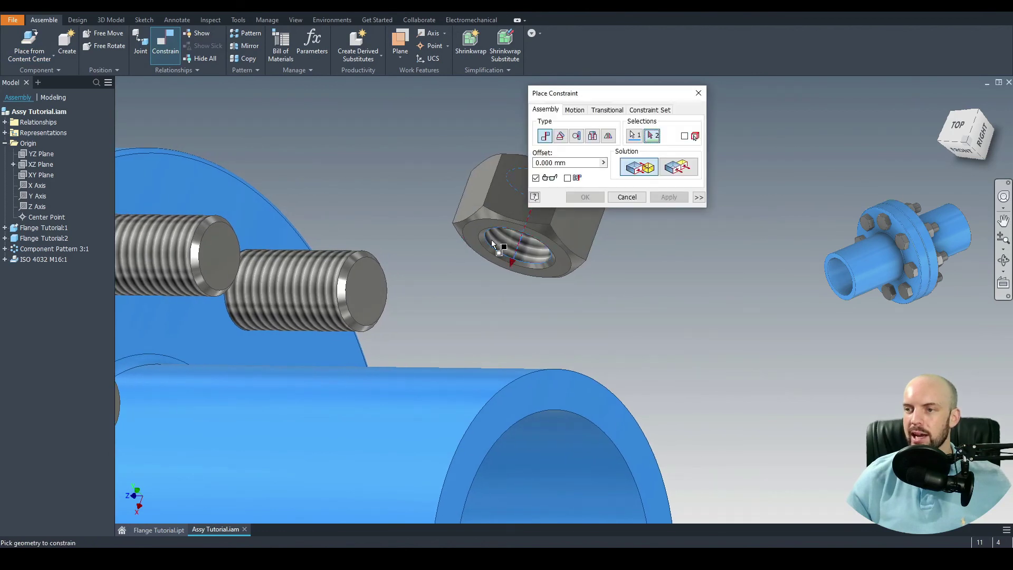
pyautogui.click(305, 261)
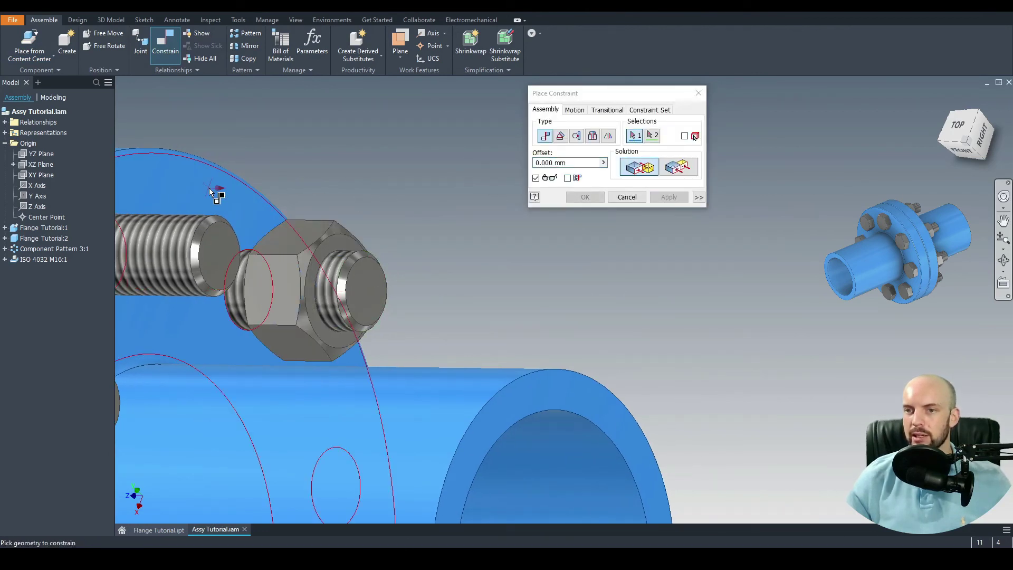
pyautogui.keyDown('shift'); pyautogui.moveTo(239, 184); pyautogui.dragTo(286, 202, button='middle'); pyautogui.keyUp('shift')
pyautogui.scroll(6, 335, 214)
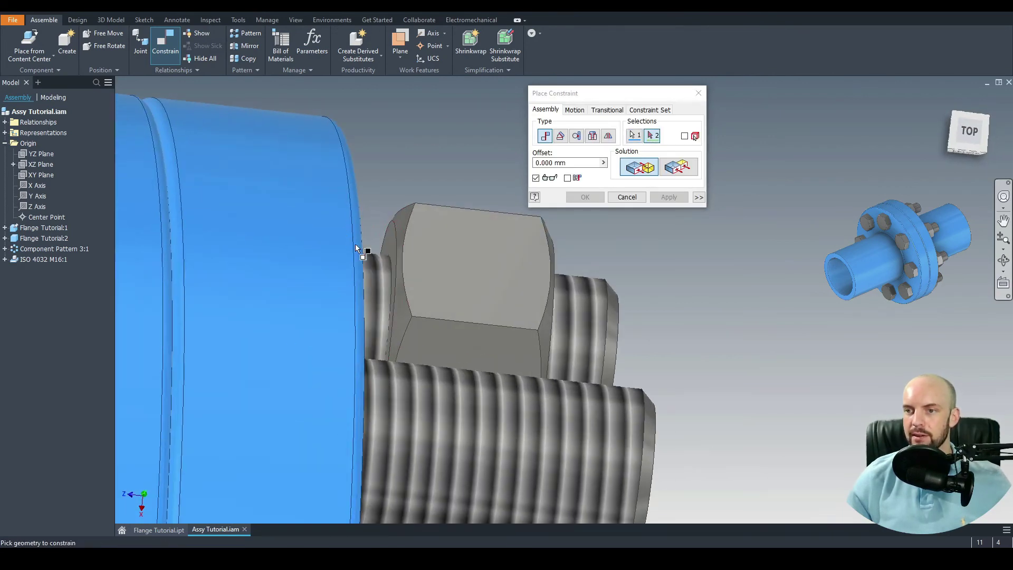
pyautogui.click(356, 245)
pyautogui.click(669, 196)
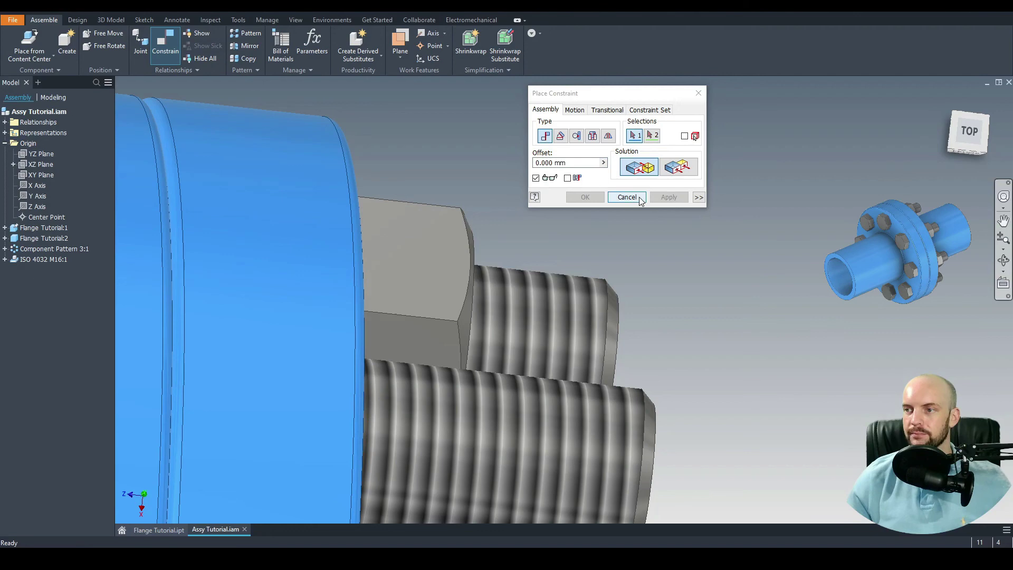
pyautogui.press('F5')
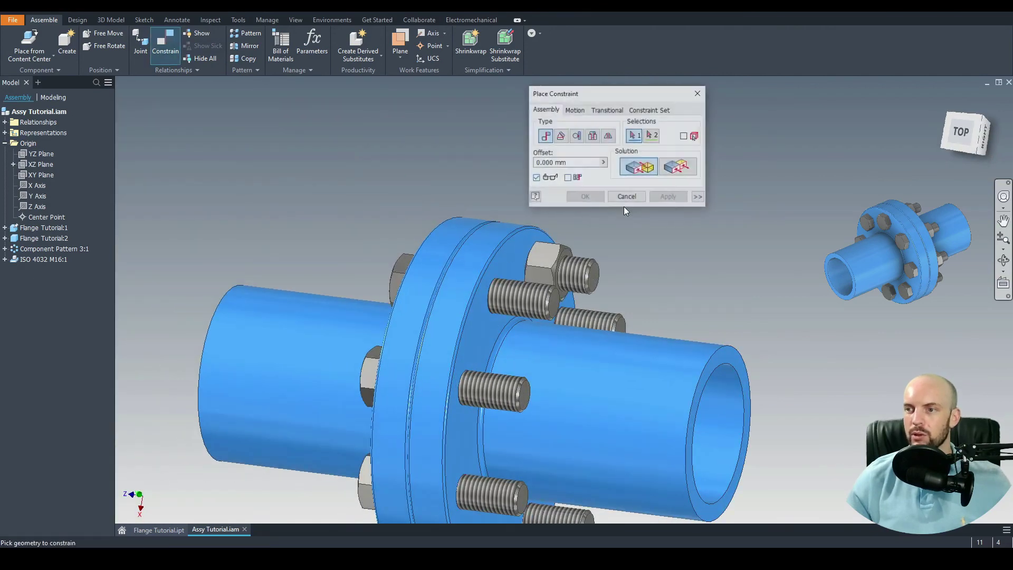
# - Angle-constrain a nut flat to a matching bolt head flat
pyautogui.scroll(3, 559, 248)
pyautogui.click(530, 269)
pyautogui.keyDown('shift'); pyautogui.moveTo(529, 269); pyautogui.dragTo(249, 218, button='middle'); pyautogui.keyUp('shift')
pyautogui.click(231, 285)
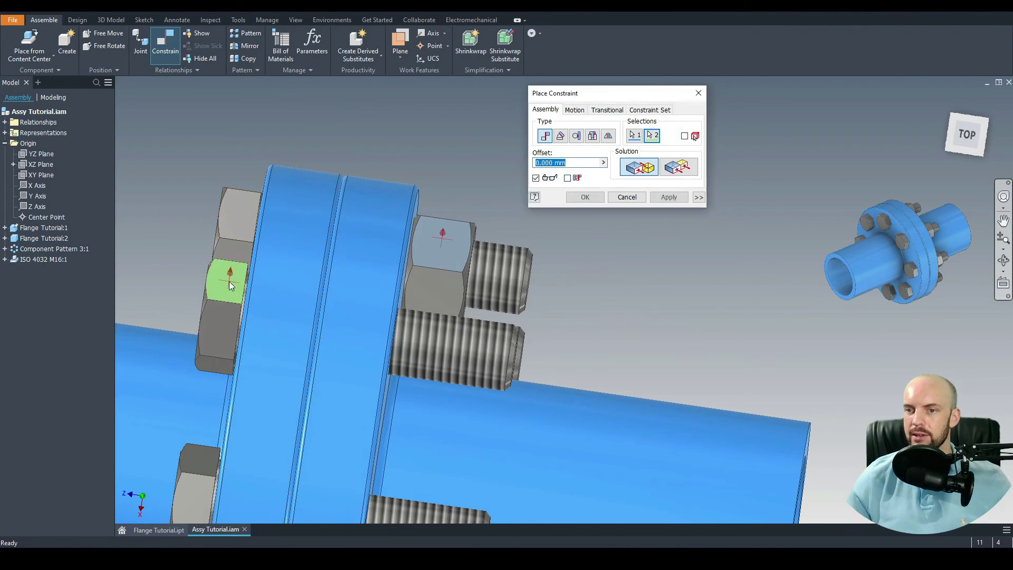
pyautogui.click(560, 136)
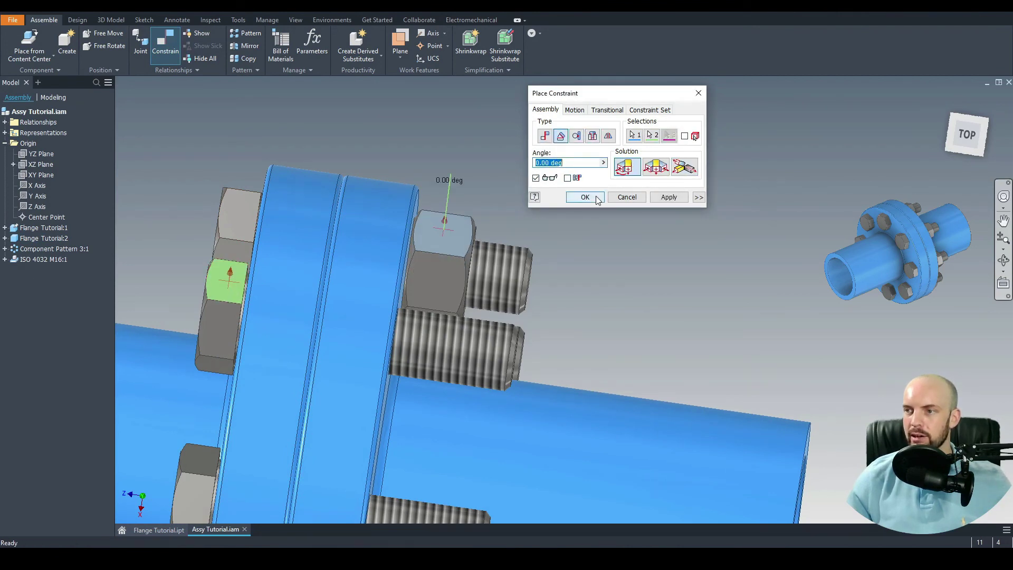
pyautogui.click(585, 196)
pyautogui.press('F6')
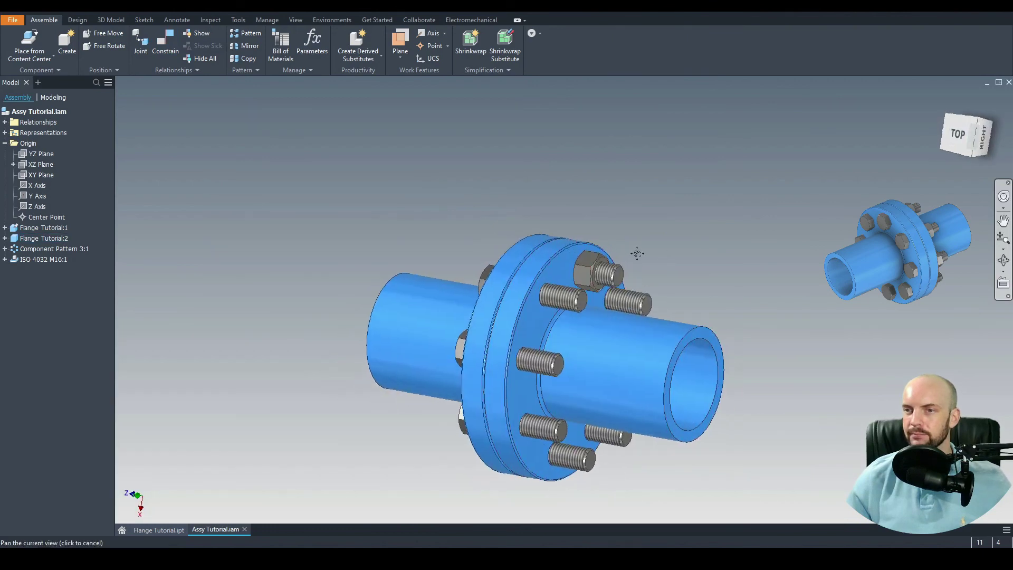
# - Pattern the nut circularly about the pipe cylinder, 8 copies at 45°, then orbit to check
pyautogui.click(246, 33)
pyautogui.press('F5')
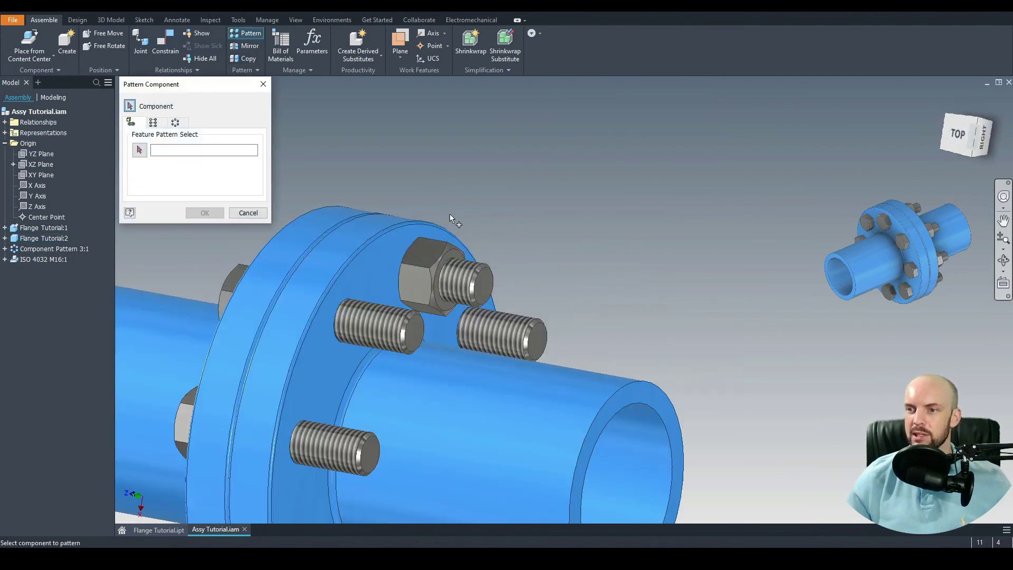
pyautogui.click(422, 261)
pyautogui.click(174, 122)
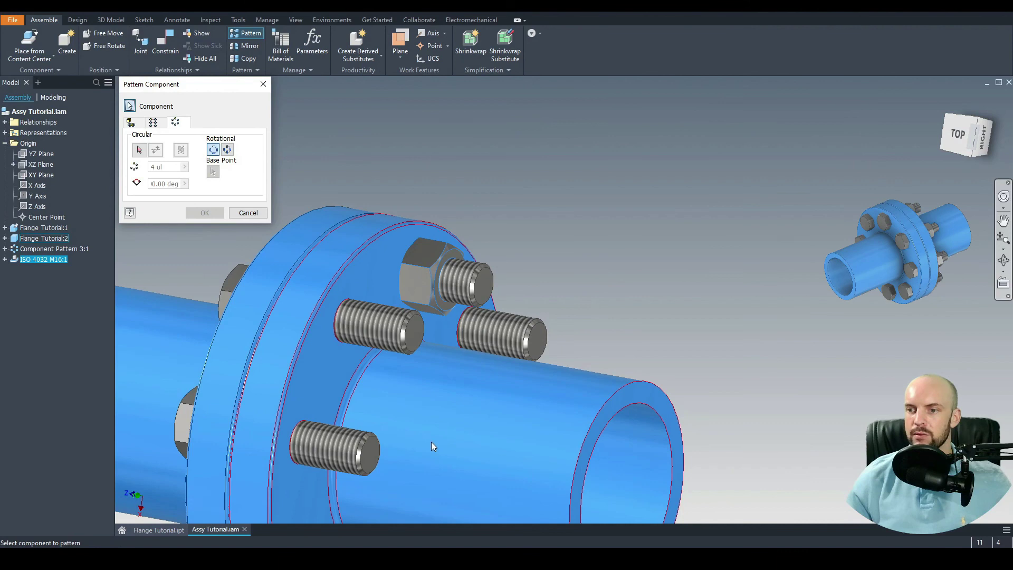
pyautogui.click(488, 425)
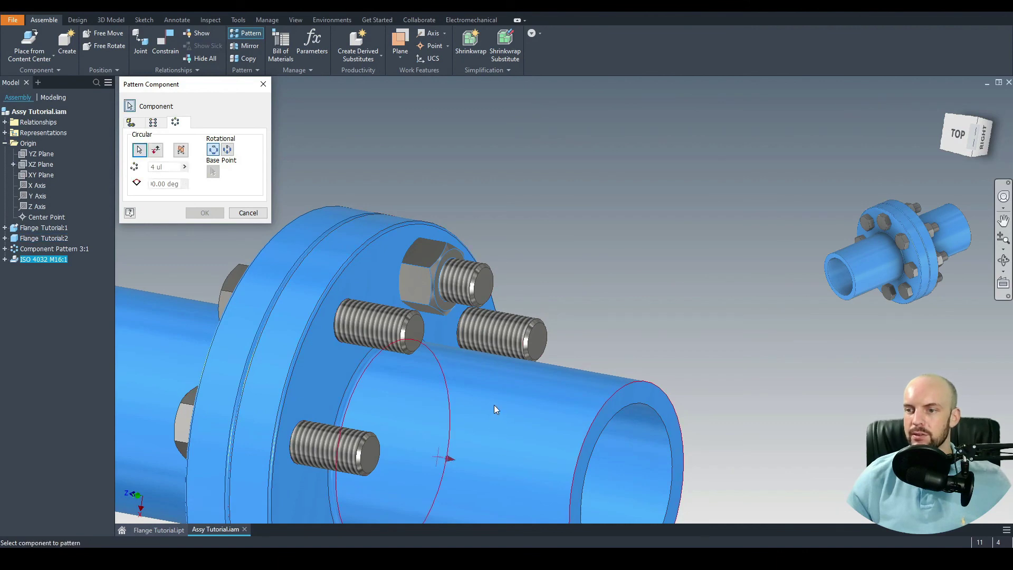
pyautogui.moveTo(495, 407); pyautogui.dragTo(521, 326, button='middle')
pyautogui.moveTo(163, 167); pyautogui.dragTo(110, 161)
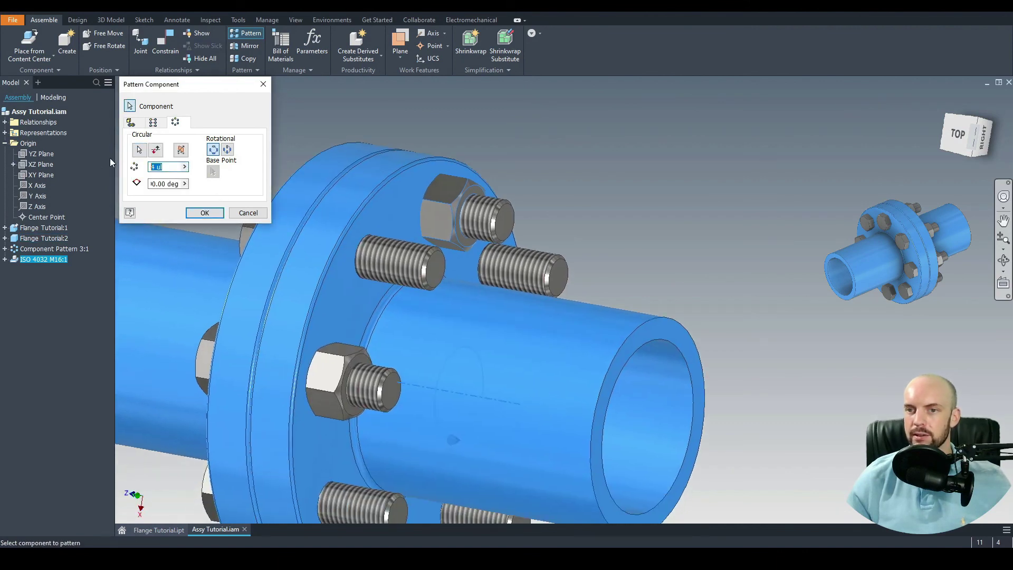
pyautogui.write('8')
pyautogui.press('Tab')
pyautogui.write('45')
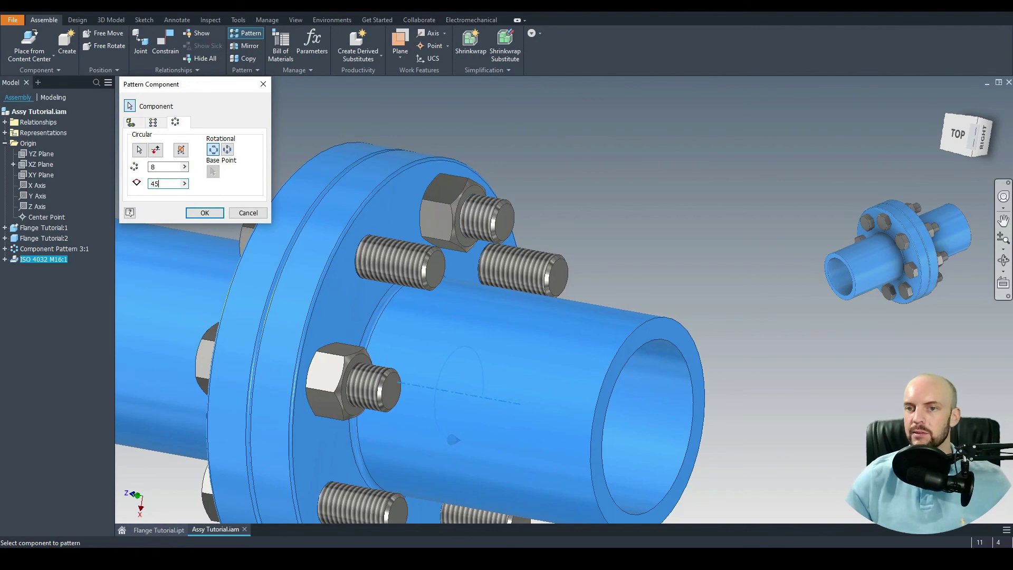
pyautogui.press('Return')
pyautogui.scroll(5, 267, 106)
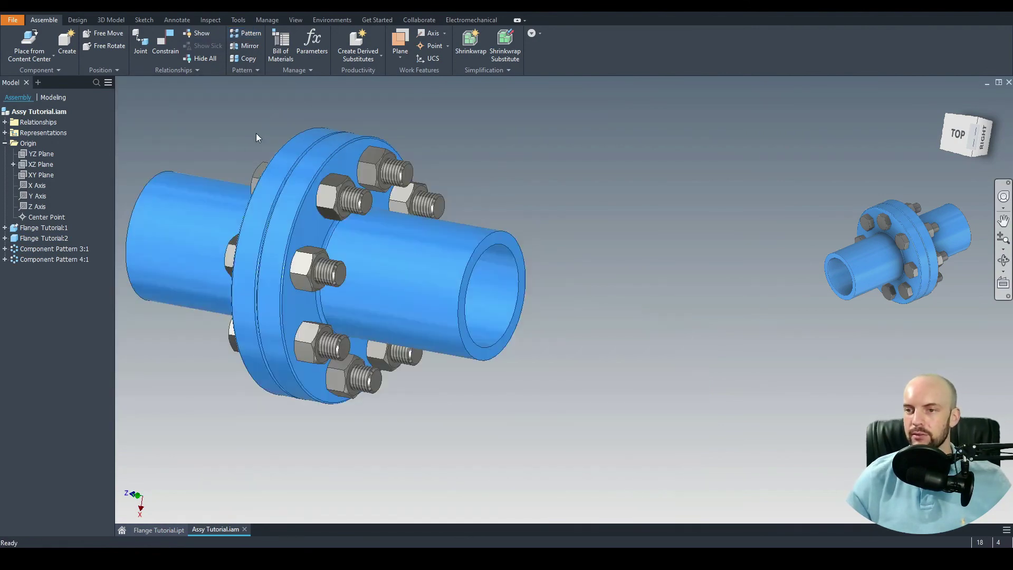
pyautogui.keyDown('shift'); pyautogui.moveTo(255, 133); pyautogui.dragTo(601, 131, button='middle'); pyautogui.keyUp('shift')
pyautogui.scroll(3, 604, 182)
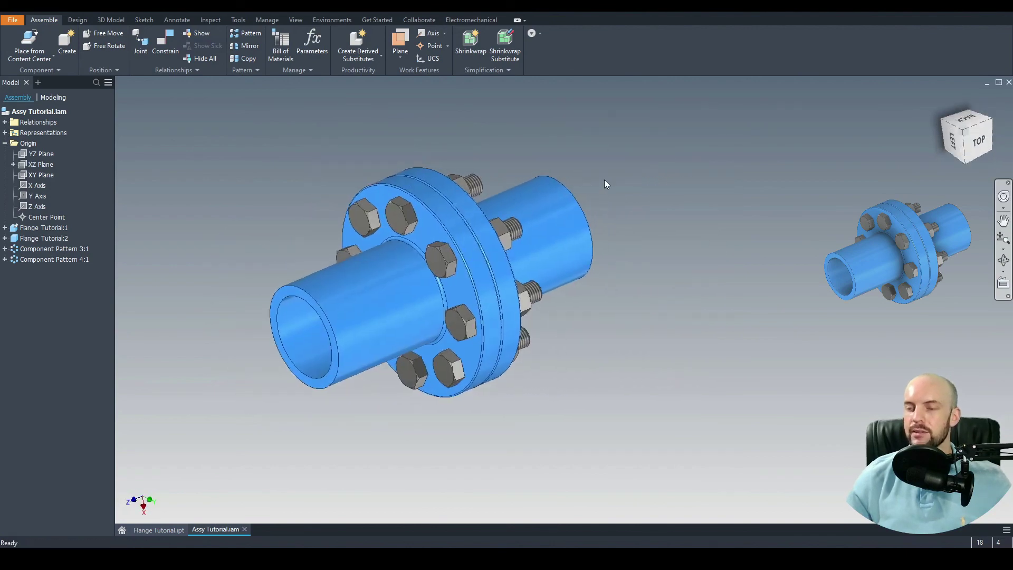